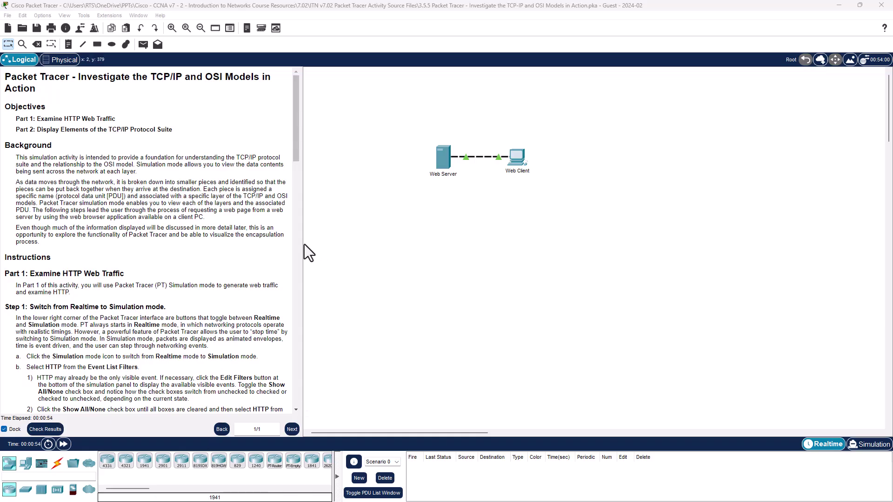
# Widen the instructions pane to read Part 1 and switch from Realtime to Simulation mode.
pyautogui.moveTo(301, 242); pyautogui.dragTo(349, 245)
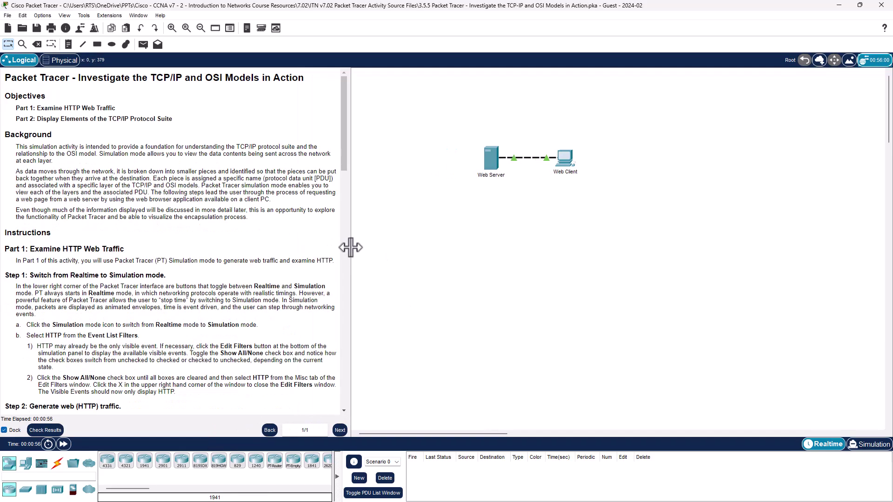
pyautogui.moveTo(343, 124); pyautogui.dragTo(343, 157)
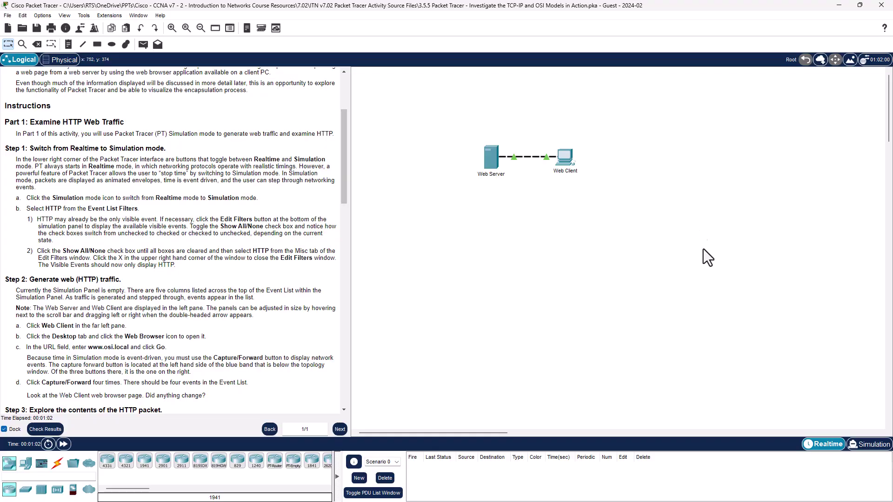
pyautogui.click(867, 446)
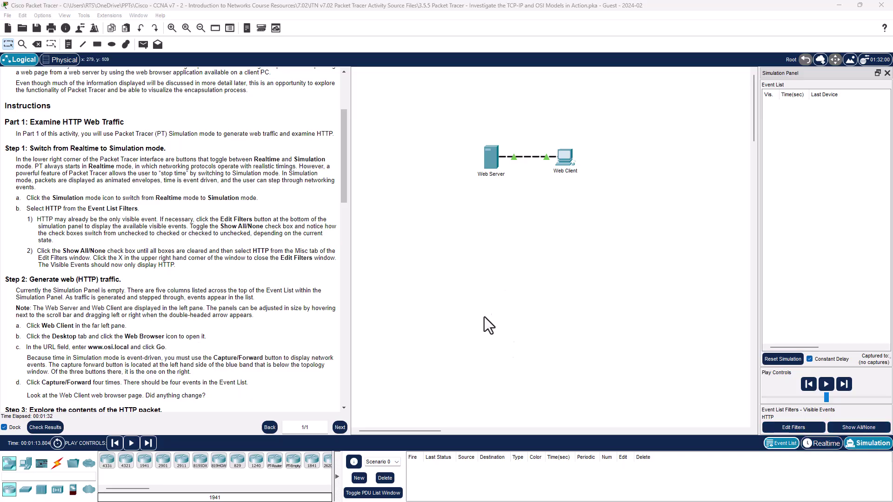
# Set the event list filters so that HTTP is the only selected protocol.
pyautogui.click(798, 431)
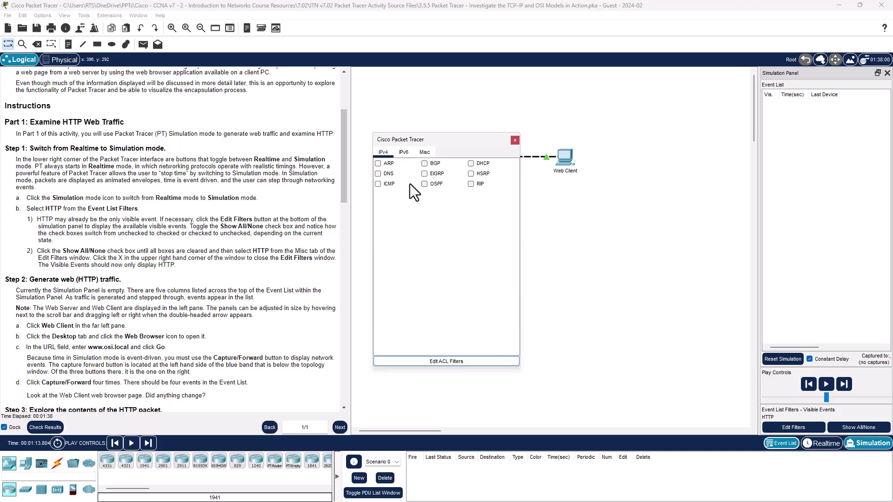
pyautogui.click(421, 153)
pyautogui.click(426, 183)
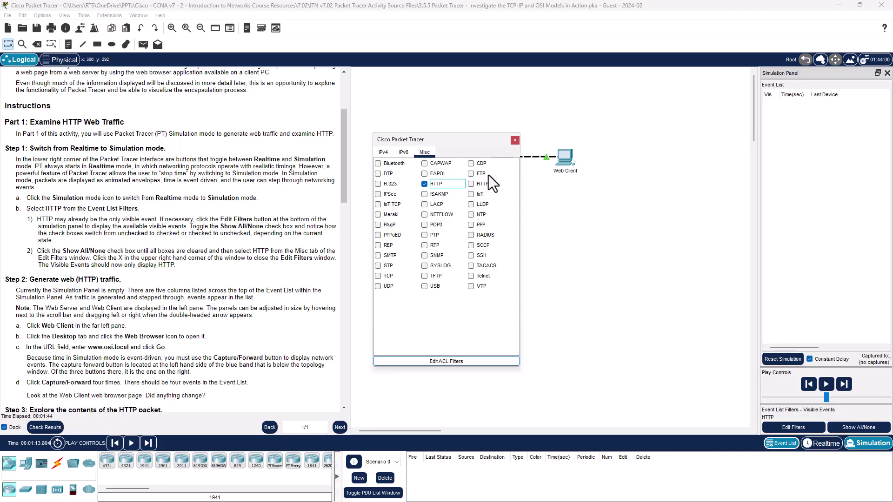
pyautogui.click(514, 141)
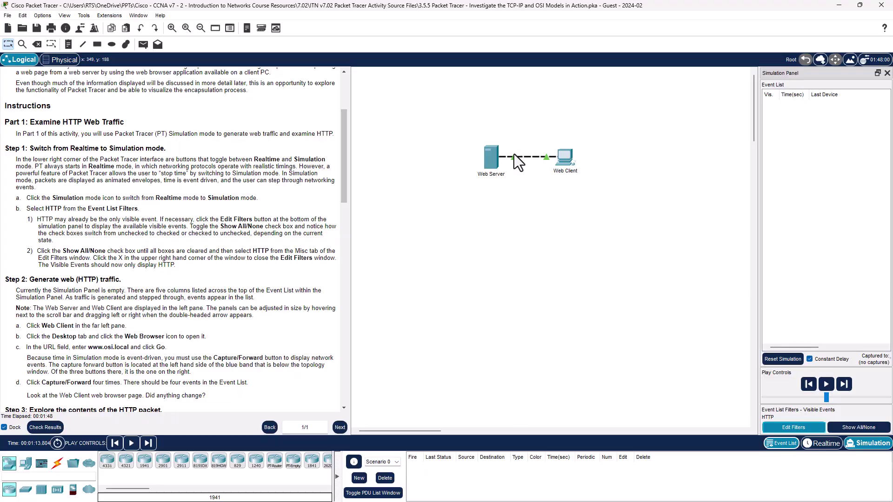
pyautogui.click(572, 160)
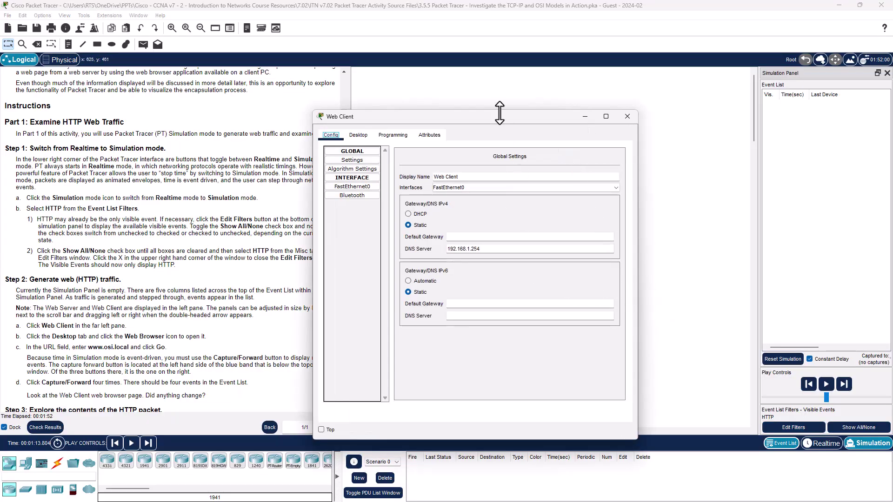
pyautogui.moveTo(500, 111); pyautogui.dragTo(528, 118)
pyautogui.click(628, 123)
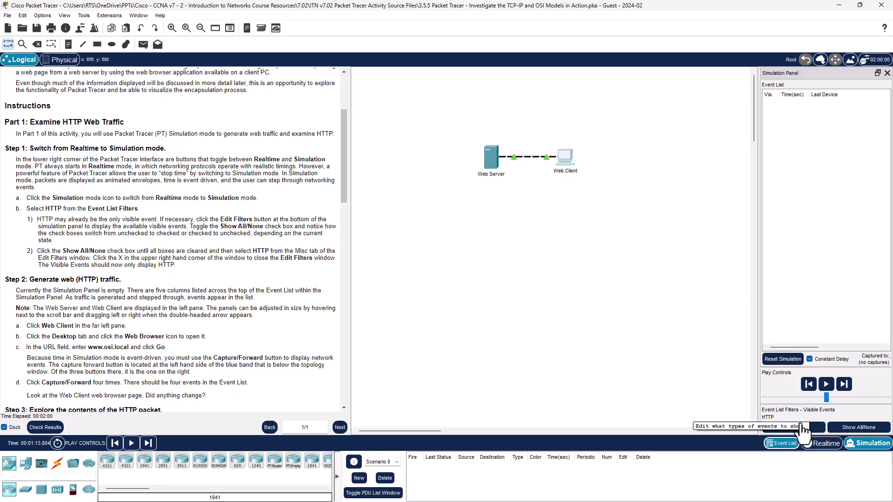
pyautogui.click(854, 428)
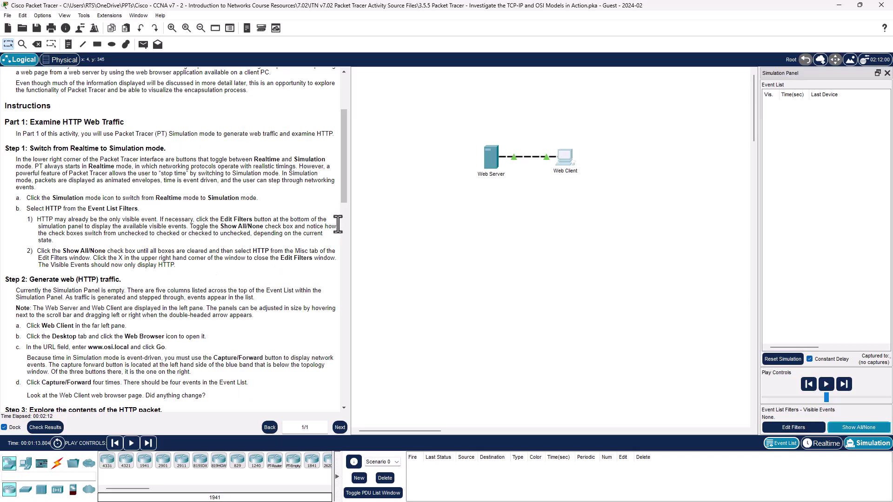
pyautogui.moveTo(346, 163); pyautogui.dragTo(342, 197)
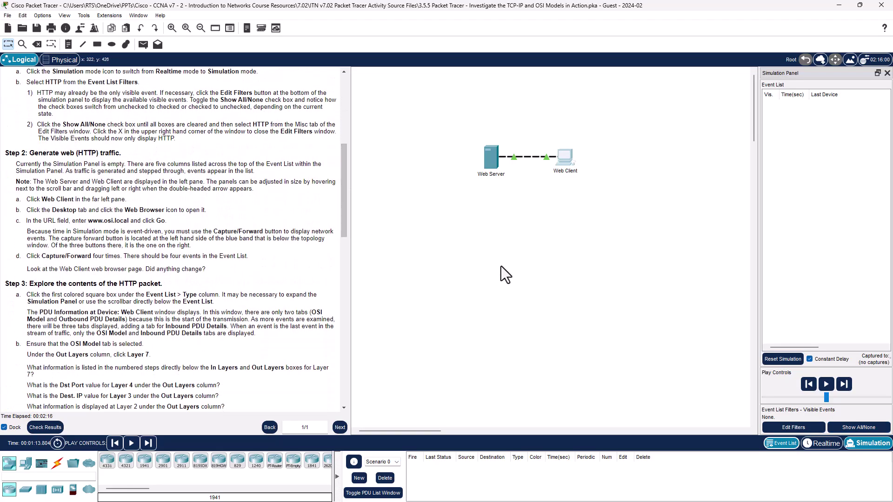
pyautogui.click(566, 159)
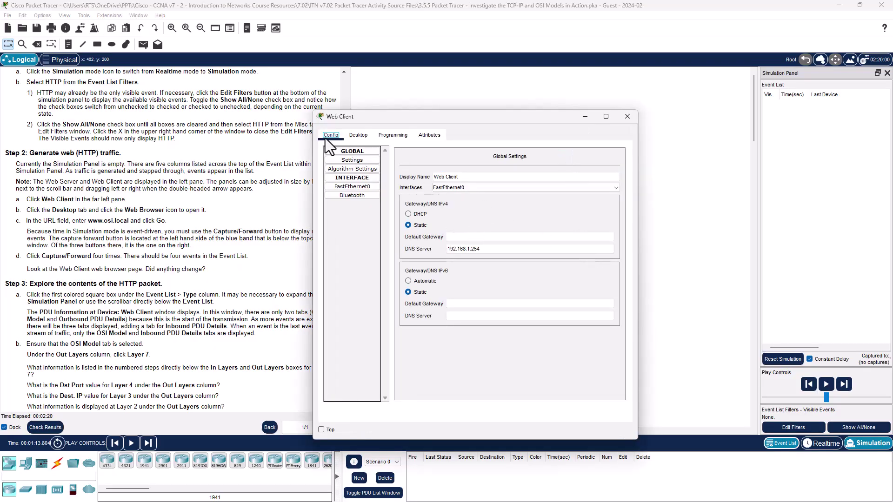
pyautogui.click(364, 135)
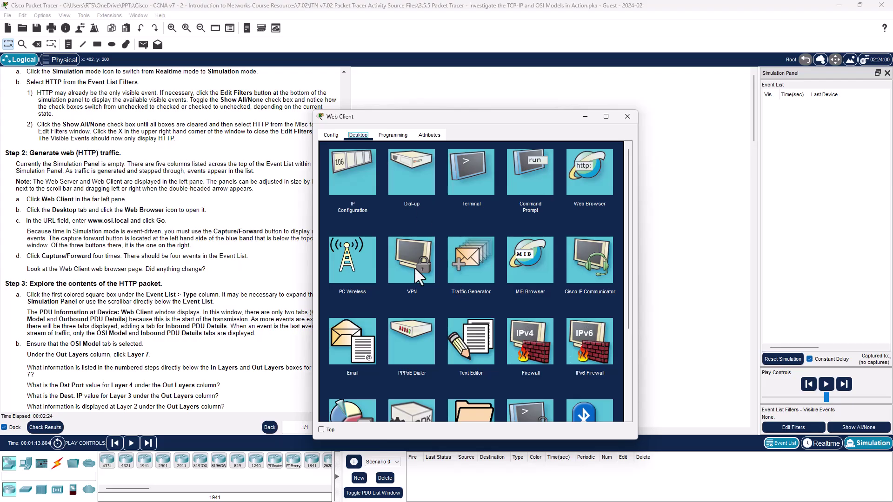
pyautogui.click(592, 169)
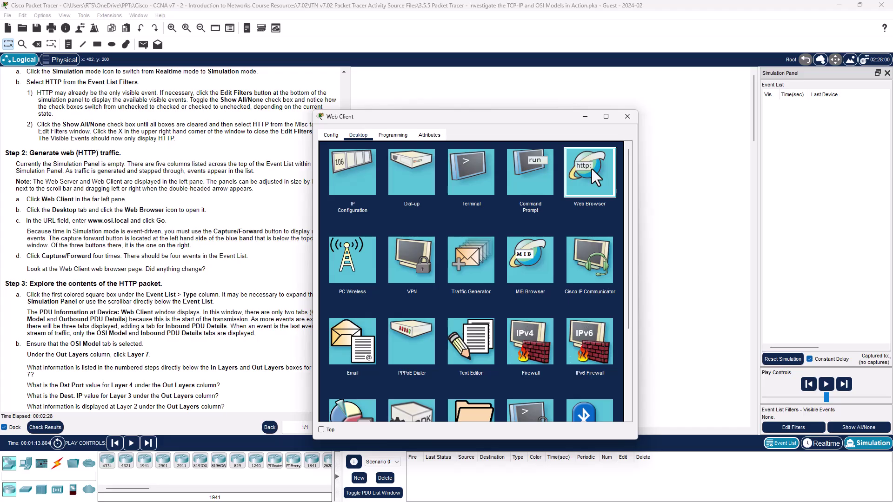
pyautogui.moveTo(515, 119); pyautogui.dragTo(596, 122)
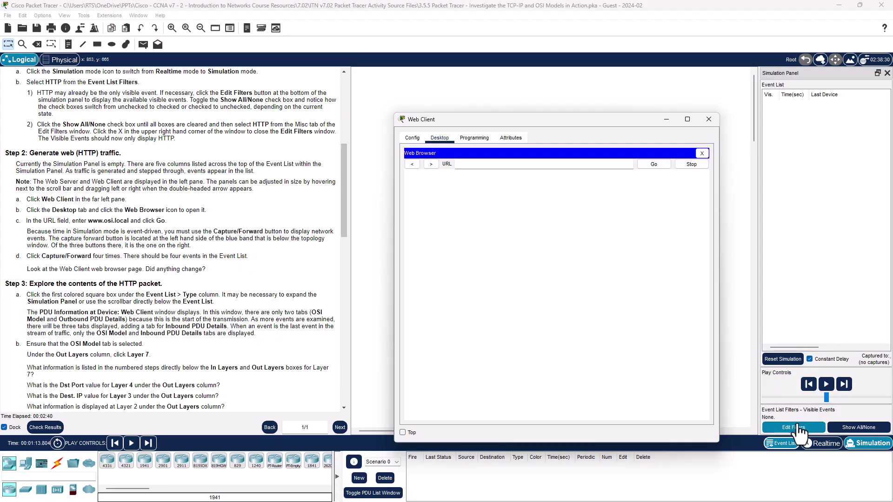
pyautogui.click(783, 272)
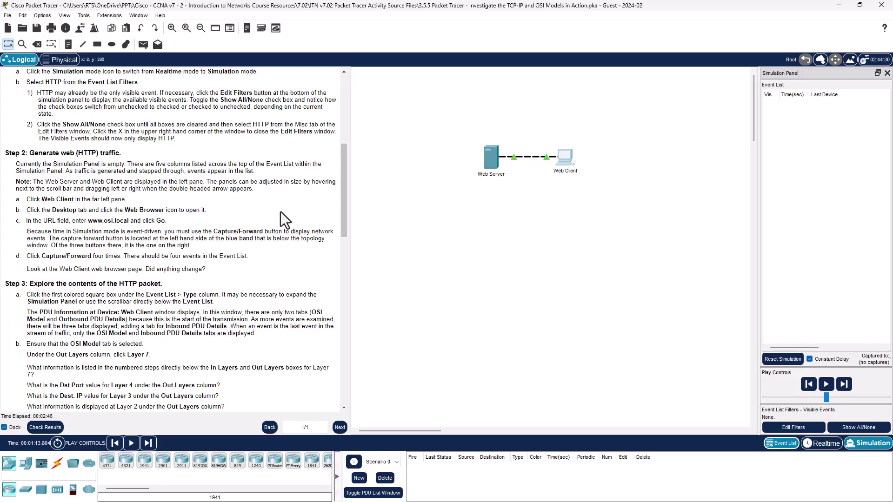
pyautogui.click(564, 166)
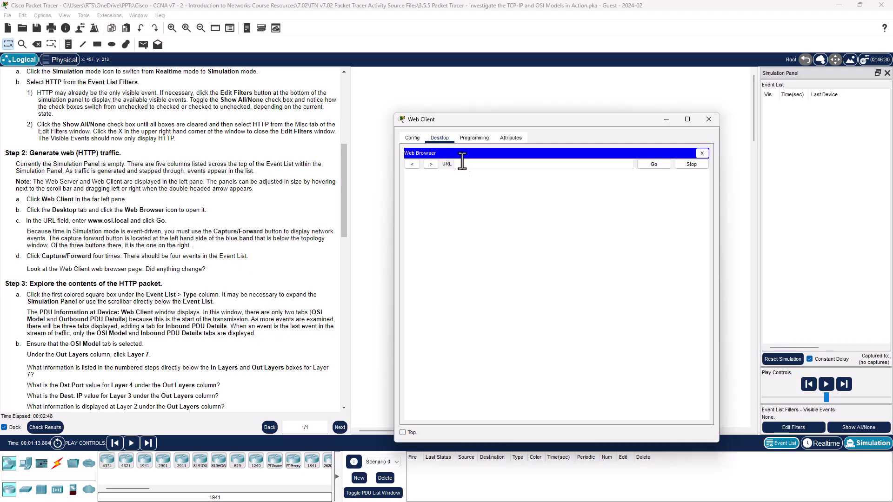
pyautogui.moveTo(88, 220); pyautogui.dragTo(129, 221)
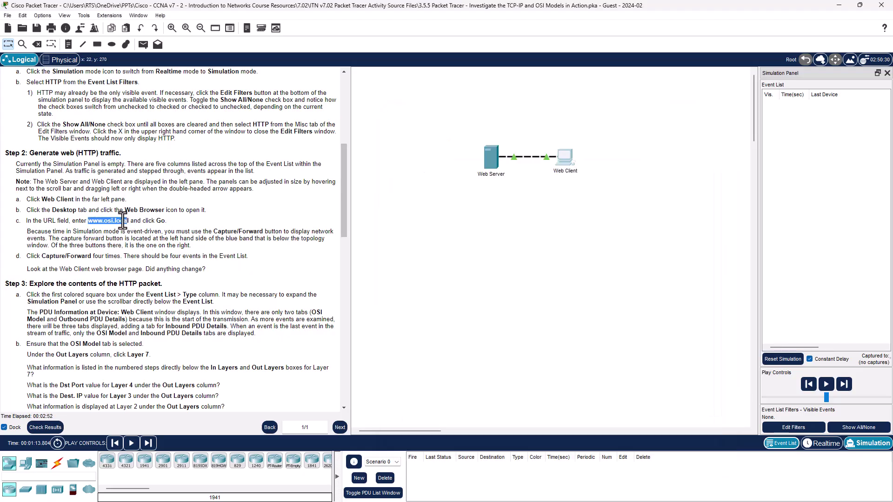
pyautogui.rightClick(123, 222)
pyautogui.click(135, 226)
pyautogui.click(570, 161)
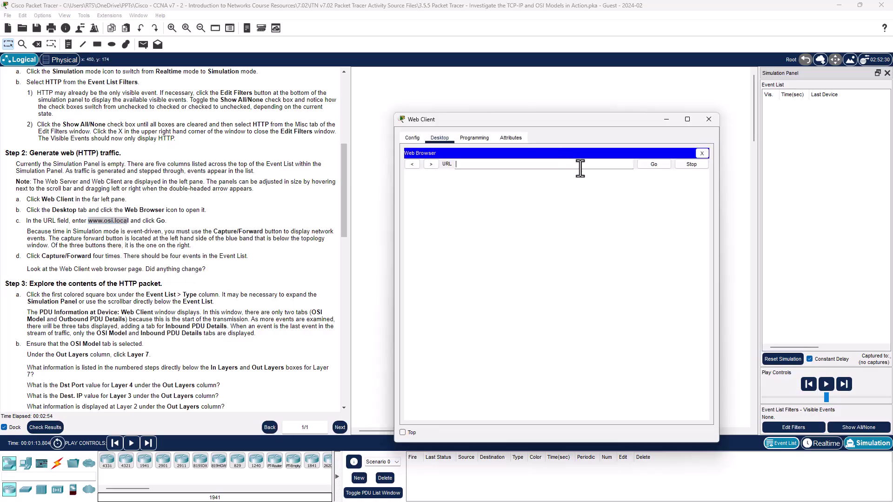
pyautogui.rightClick(536, 164)
pyautogui.click(570, 214)
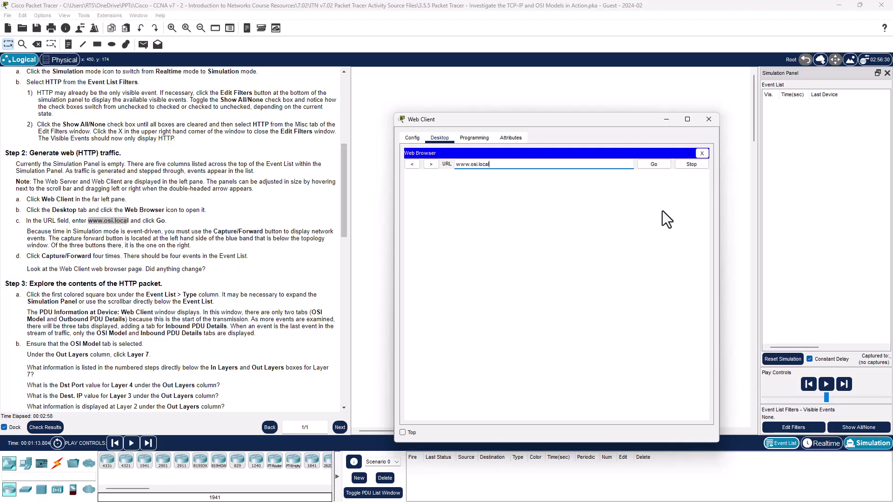
pyautogui.click(655, 166)
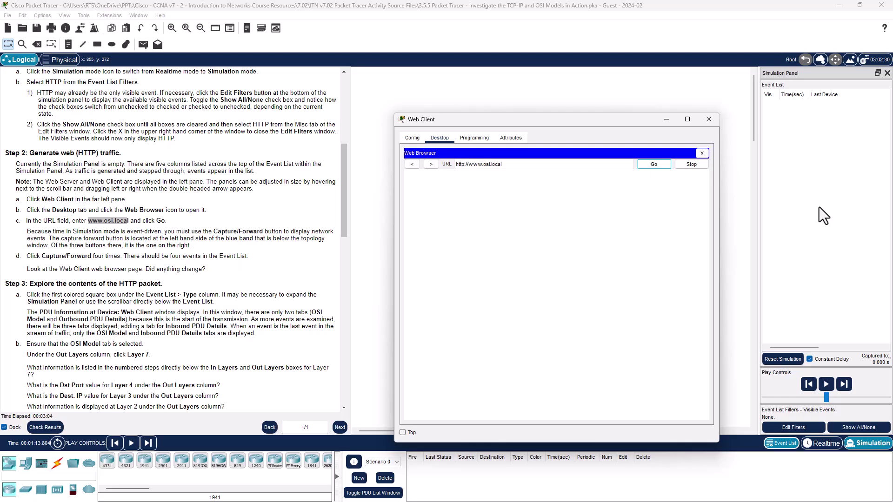
# Run the simulation until the Web Client's browser loads the web page, and pause the playback.
pyautogui.click(845, 388)
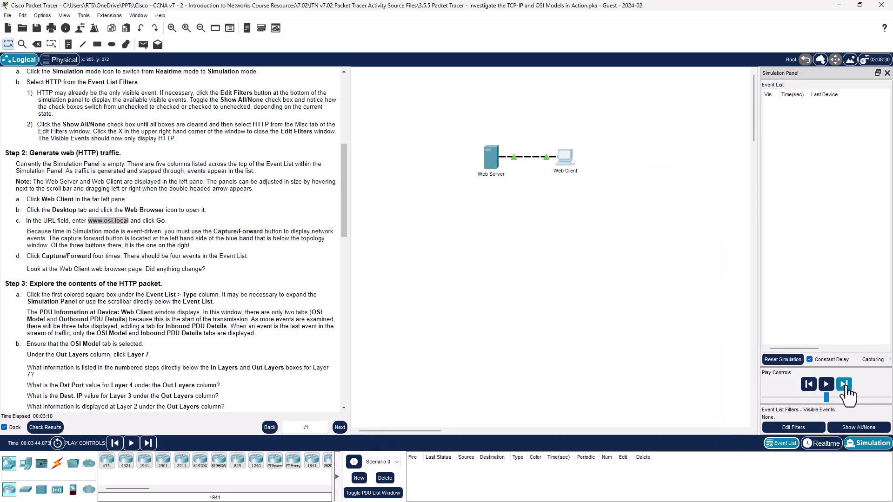
pyautogui.click(826, 384)
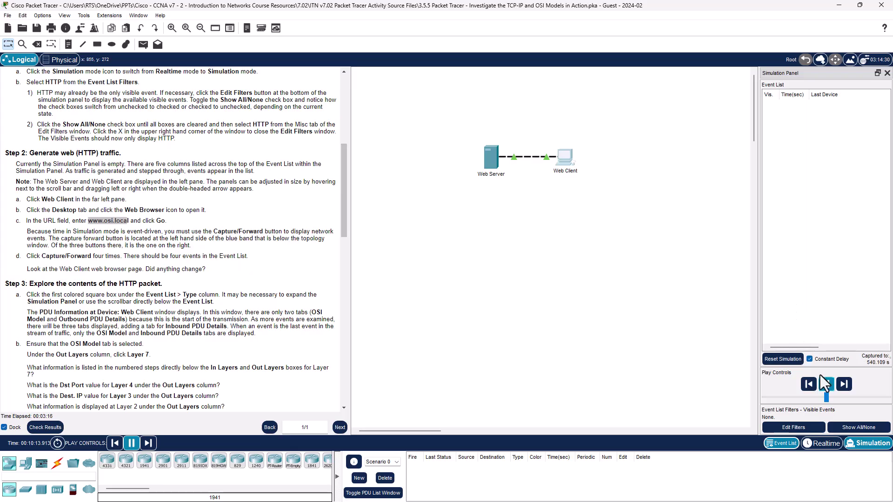
pyautogui.click(573, 158)
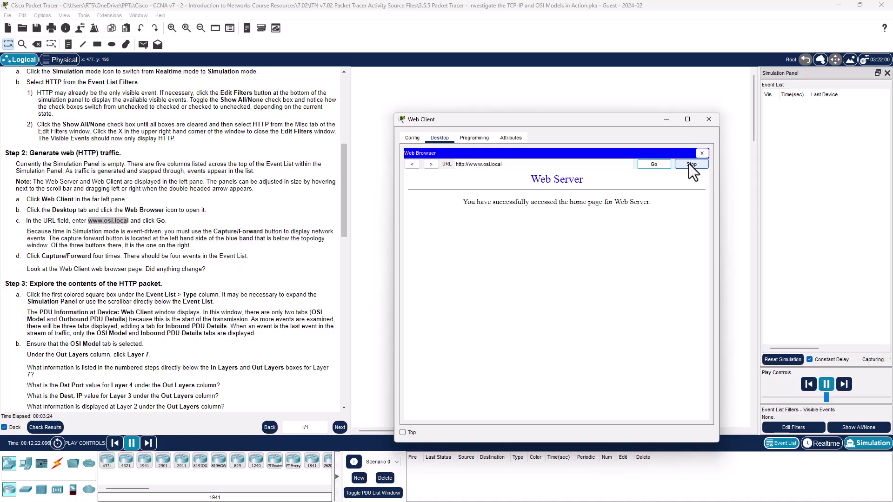
pyautogui.click(826, 384)
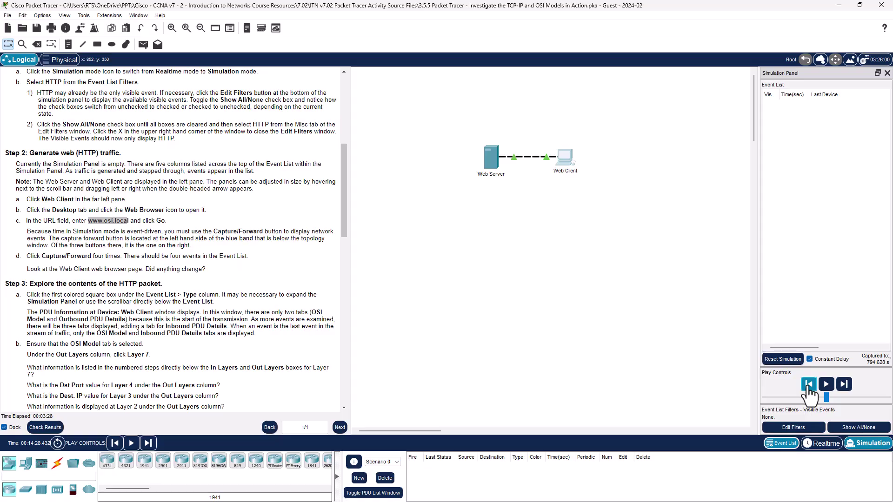
# Show all event types in the simulation's event list.
pyautogui.click(786, 444)
pyautogui.click(787, 444)
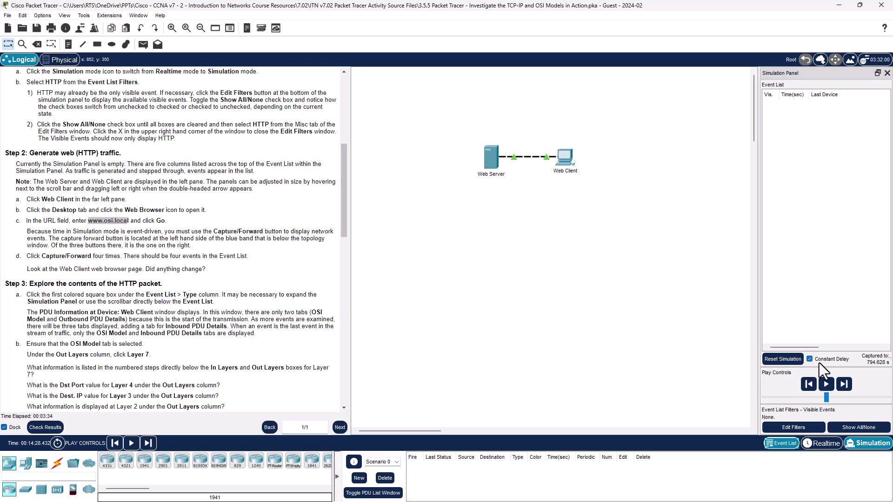
pyautogui.click(859, 428)
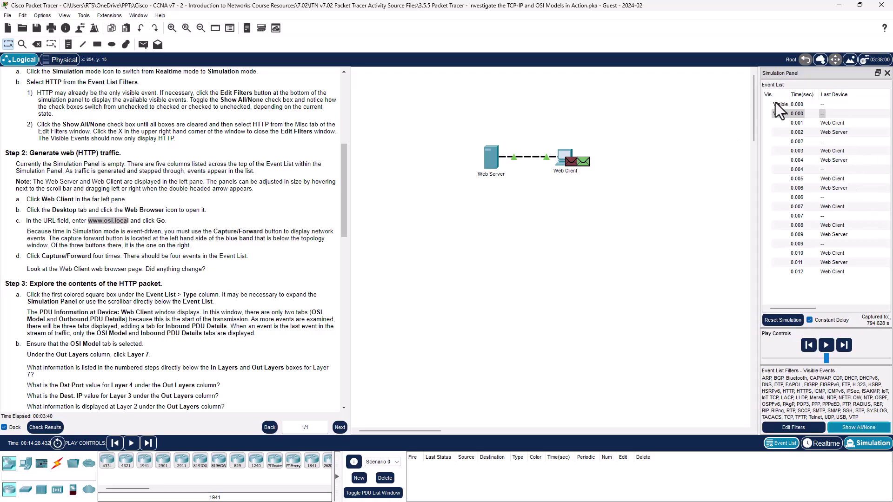
# Inspect the OSI model information of the PDU events at 0.001 s and the first at 0.002 s.
pyautogui.click(798, 122)
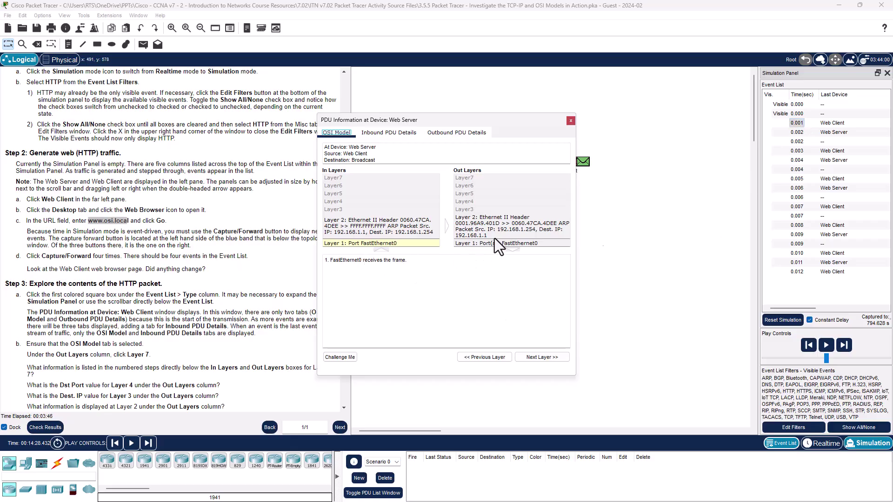
pyautogui.click(820, 133)
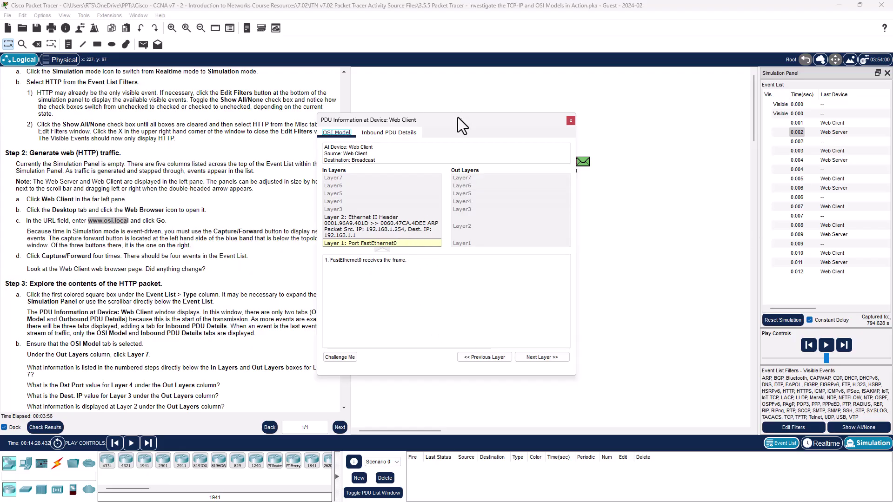
pyautogui.moveTo(458, 117); pyautogui.dragTo(311, 103)
pyautogui.click(407, 103)
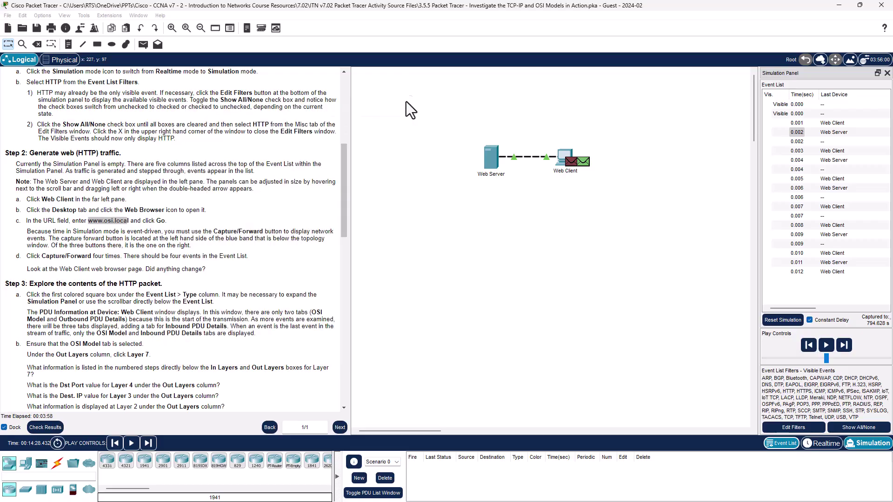
# Examine the inbound and outbound PDU details and the OSI model layers of the 0.001 s event.
pyautogui.click(791, 125)
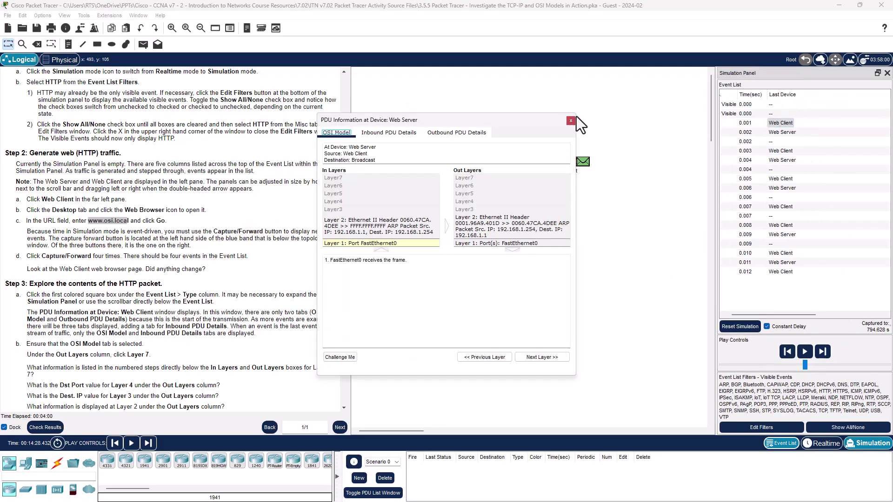
pyautogui.moveTo(498, 120); pyautogui.dragTo(591, 215)
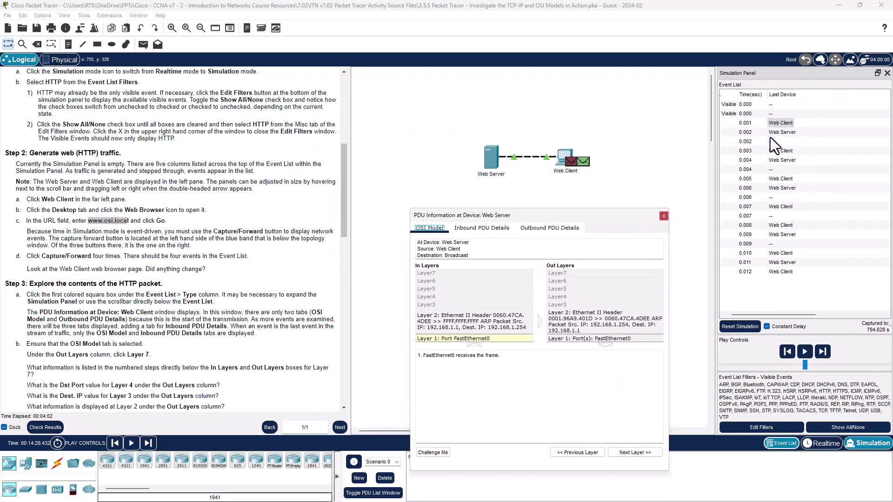
pyautogui.click(465, 230)
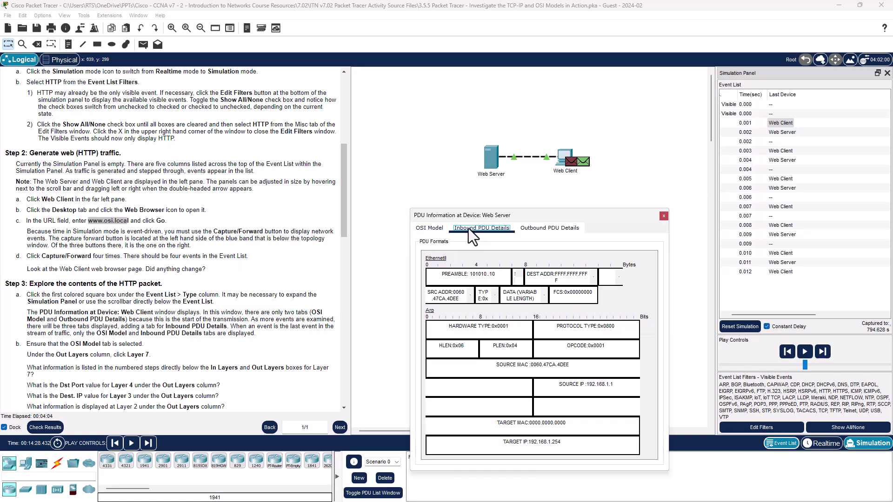
pyautogui.click(551, 230)
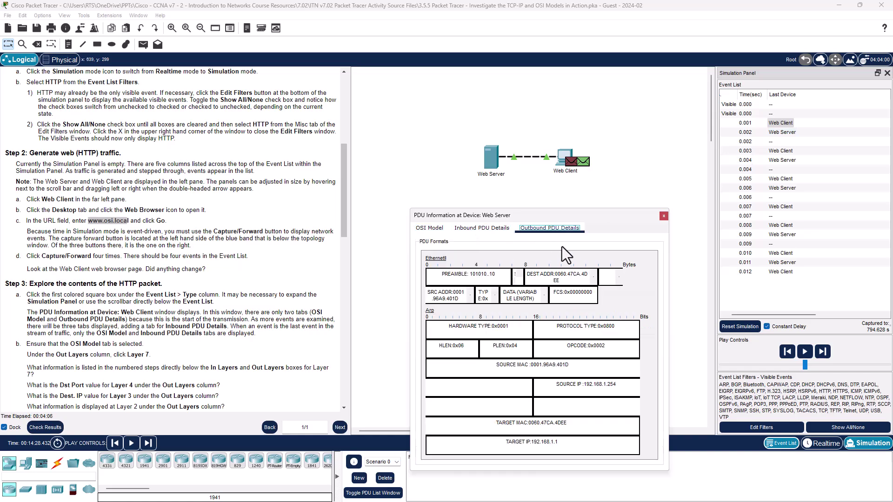
pyautogui.click(347, 201)
pyautogui.moveTo(347, 200); pyautogui.dragTo(351, 235)
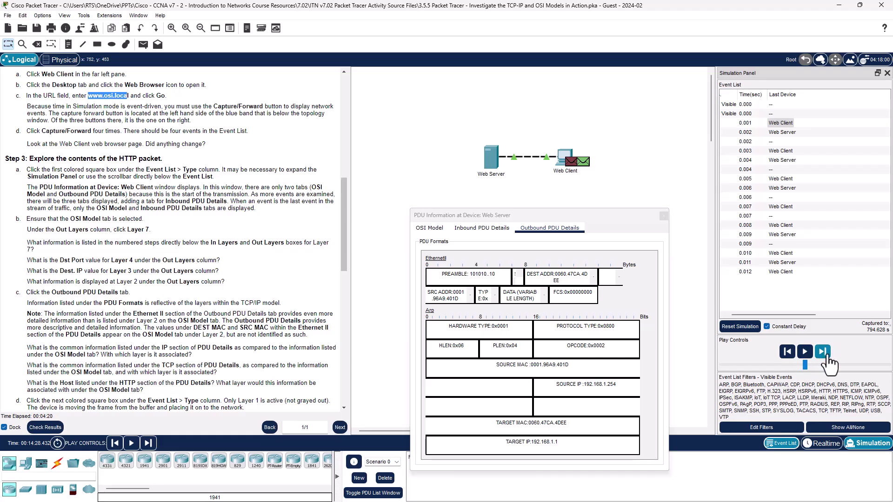
pyautogui.click(430, 228)
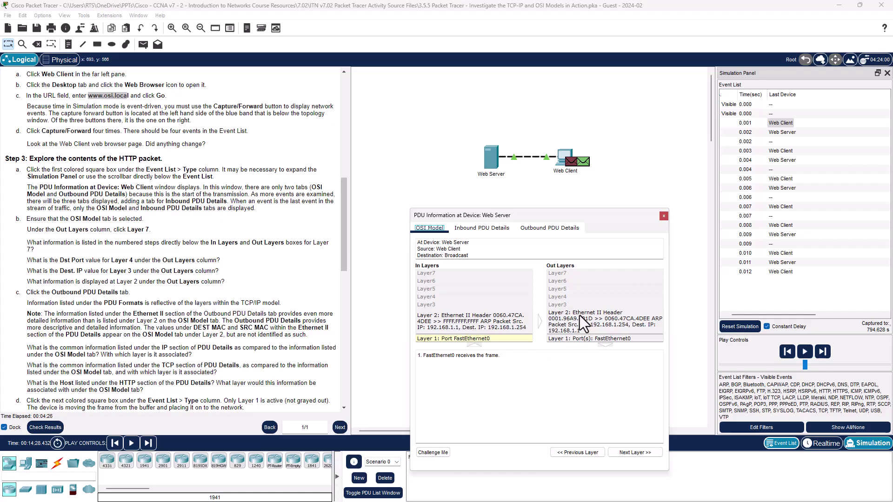
# Inspect the OSI model information of both 0.002 s events and the 0.003 s event.
pyautogui.click(789, 132)
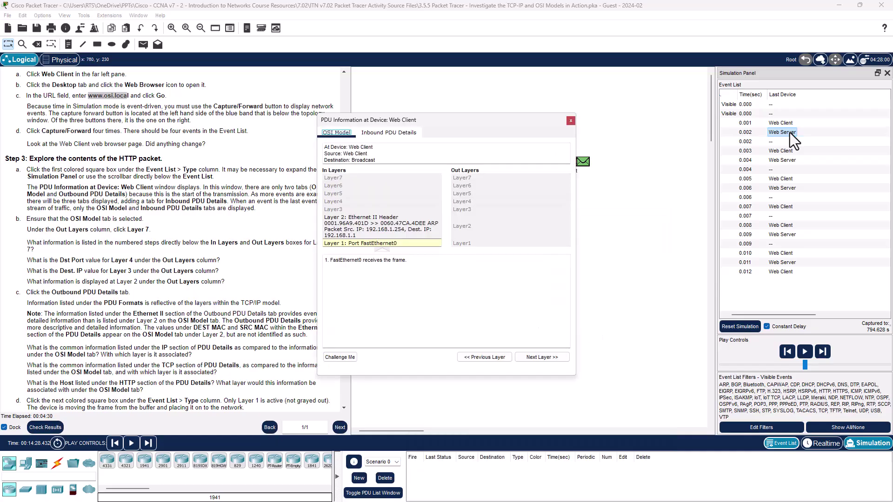
pyautogui.click(777, 141)
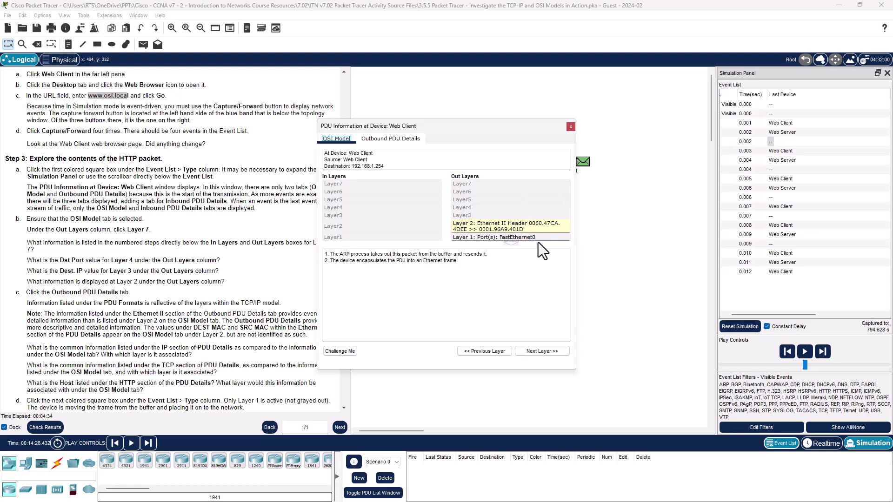
pyautogui.click(778, 152)
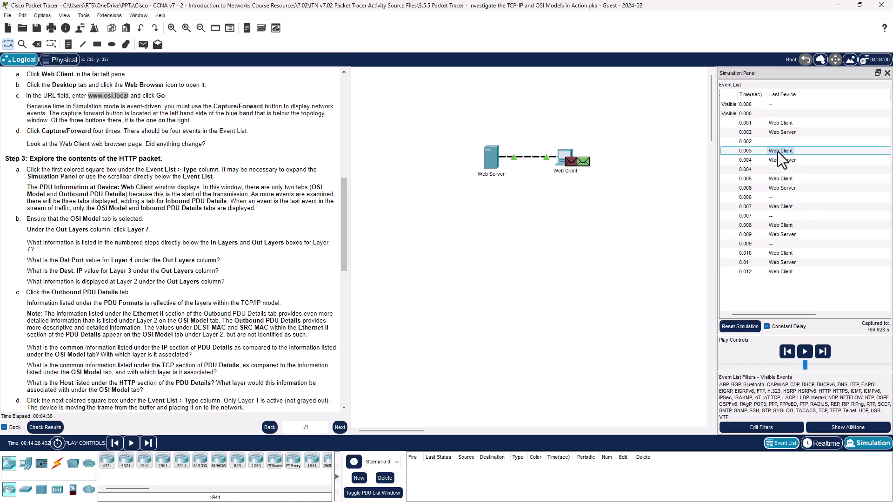
pyautogui.click(781, 160)
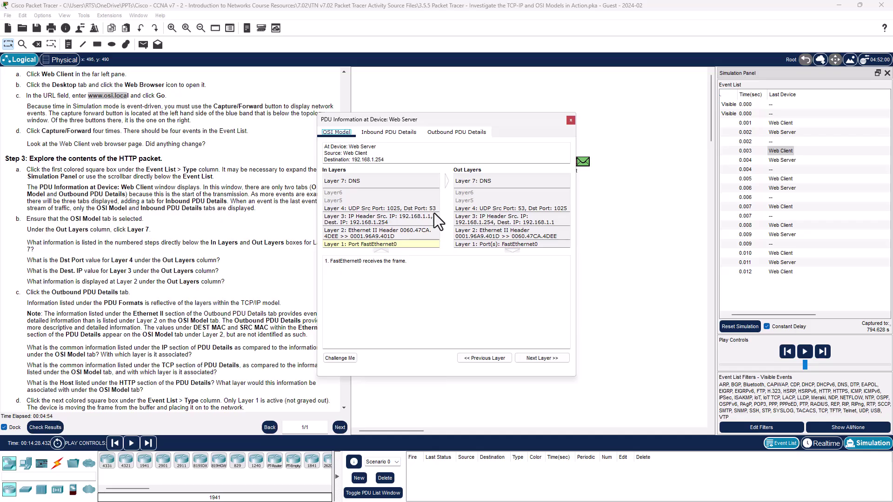
# Examine the OSI layers and inbound PDU details of the first 0.004 s event, including its UDP ports and DNS header.
pyautogui.click(783, 163)
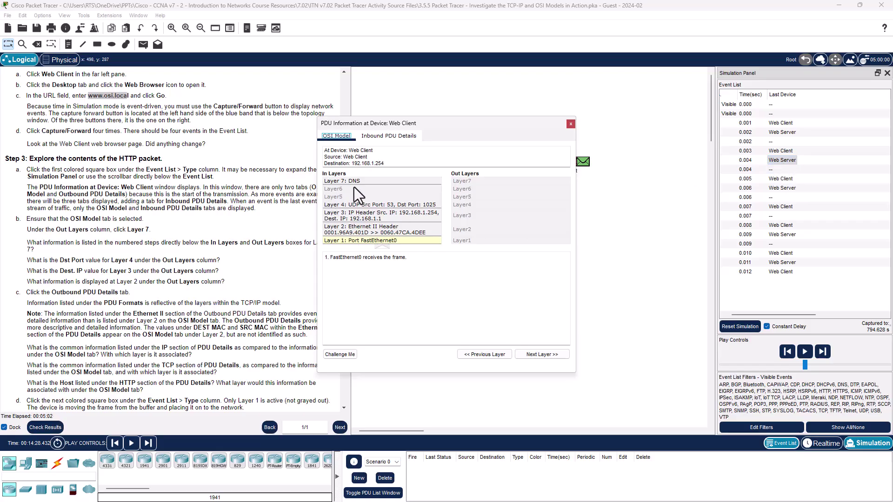
pyautogui.click(393, 139)
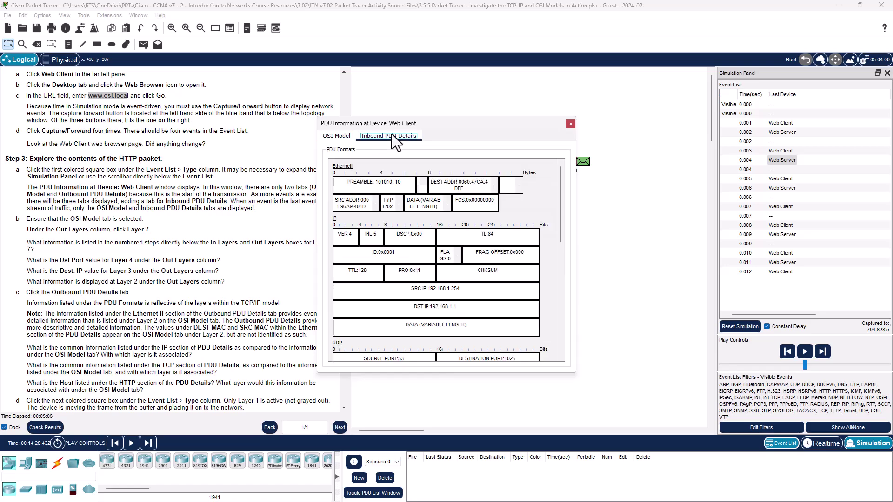
pyautogui.scroll(-2, 516, 294)
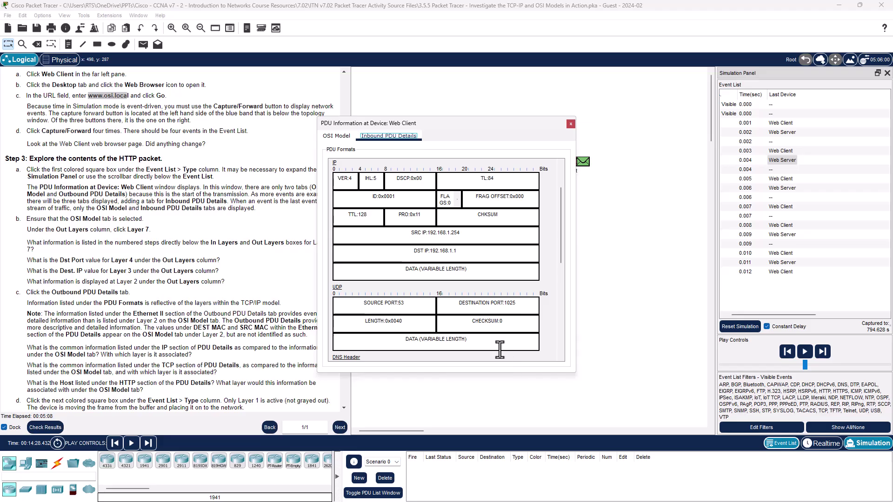
pyautogui.doubleClick(401, 303)
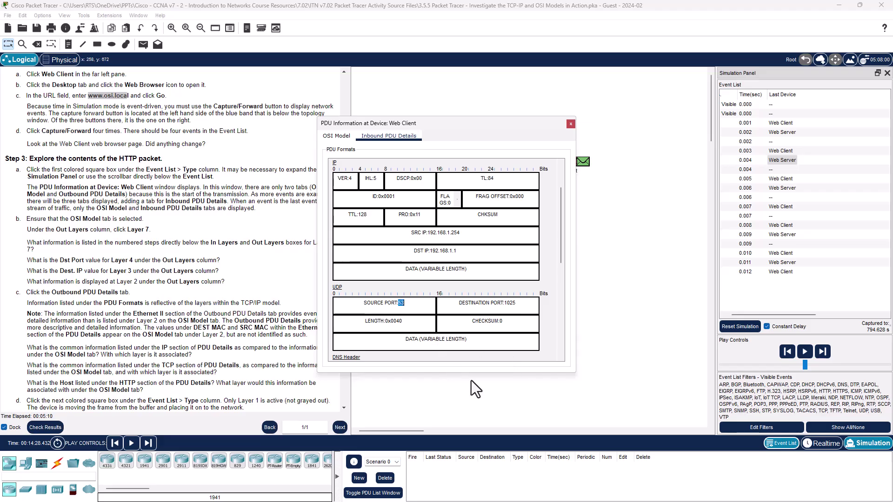
pyautogui.doubleClick(511, 303)
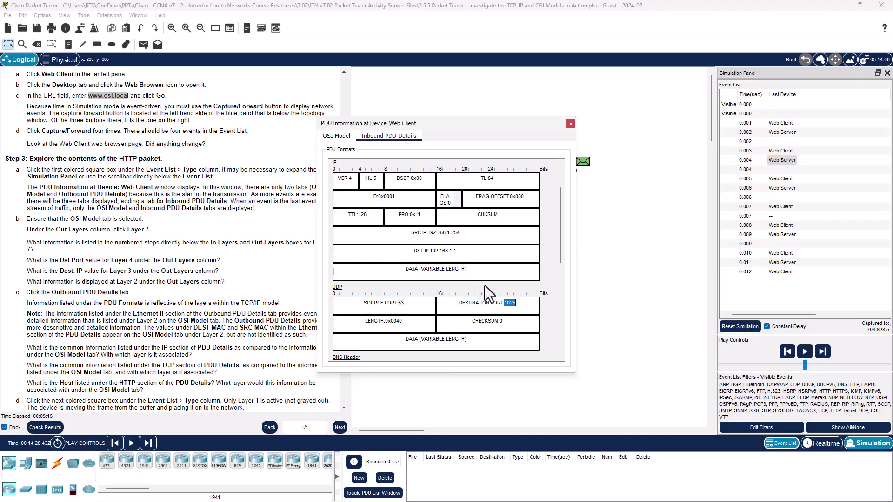
pyautogui.scroll(-2, 405, 321)
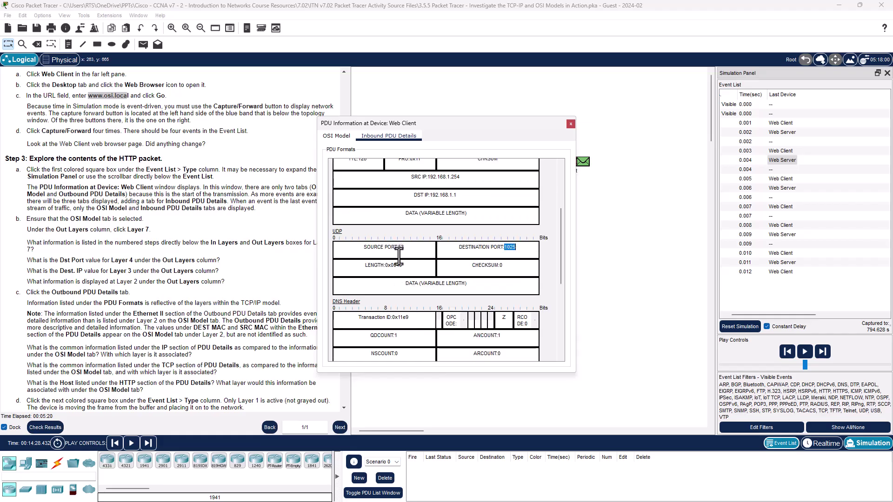
pyautogui.click(403, 246)
pyautogui.scroll(-2, 430, 335)
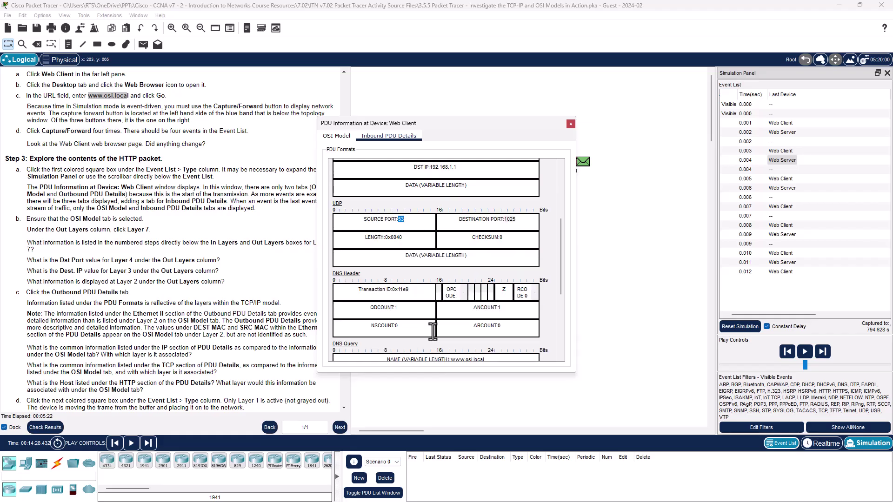
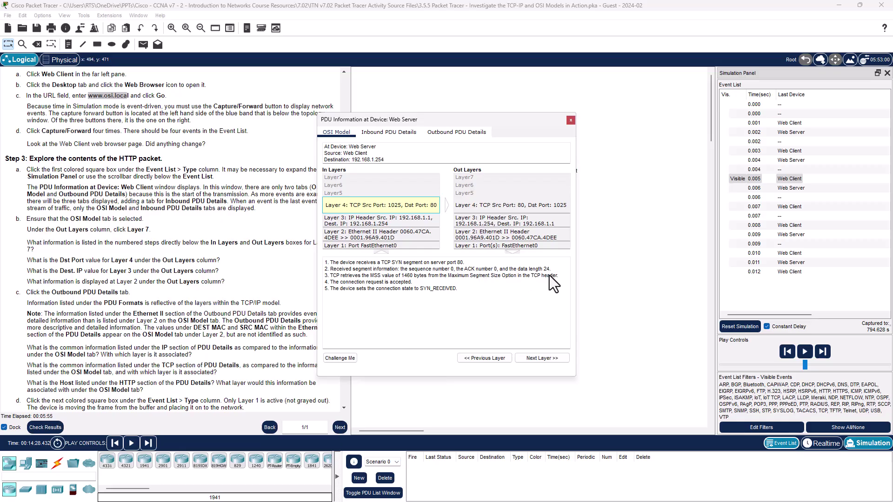
# Compare the TCP headers in the inbound and outbound PDU details of the 0.005 s event, and close its PDU information.
pyautogui.click(383, 131)
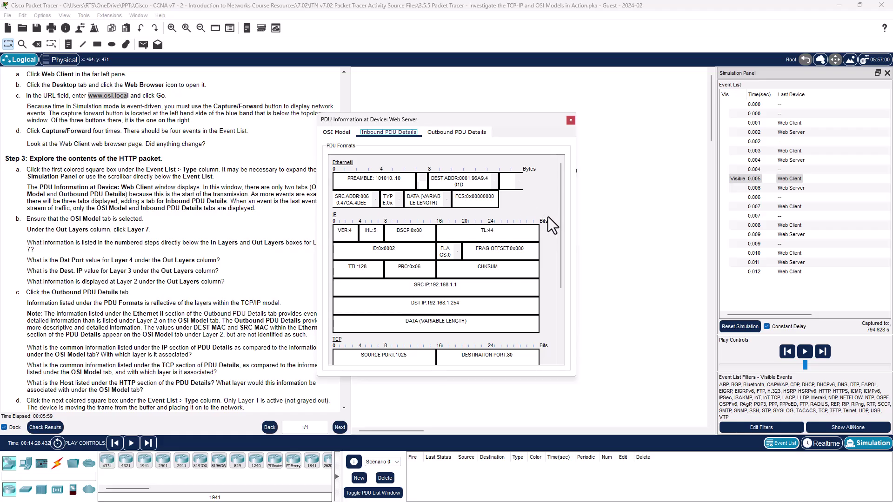
pyautogui.scroll(-3, 548, 217)
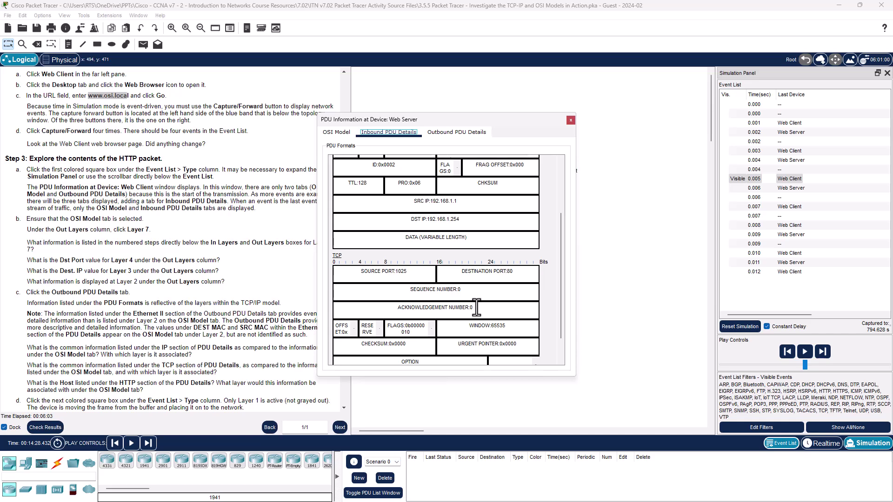
pyautogui.click(467, 132)
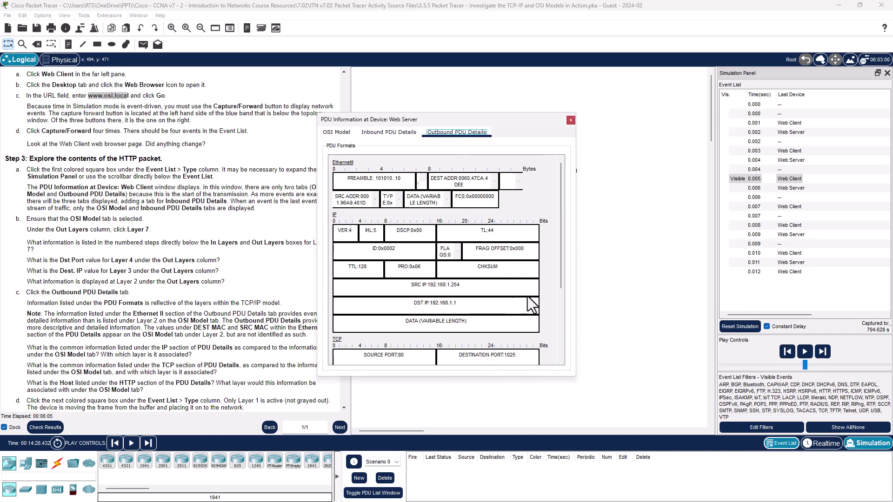
pyautogui.scroll(-3, 504, 269)
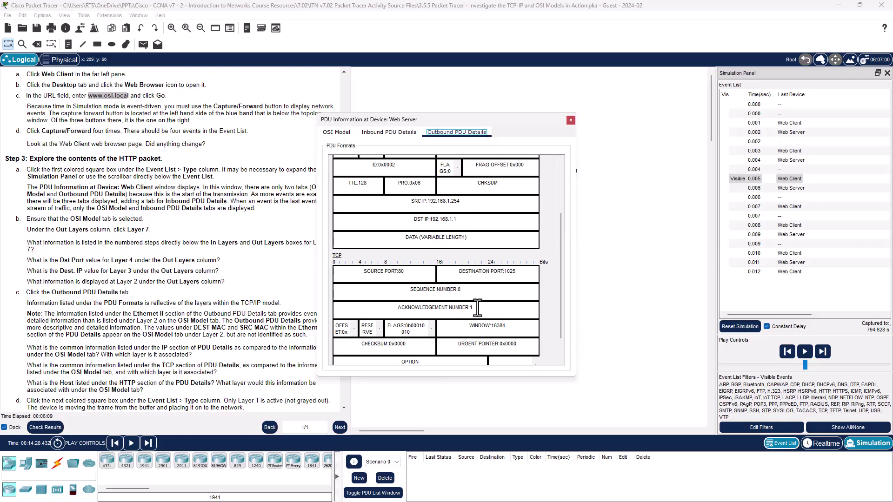
pyautogui.moveTo(501, 124); pyautogui.dragTo(510, 204)
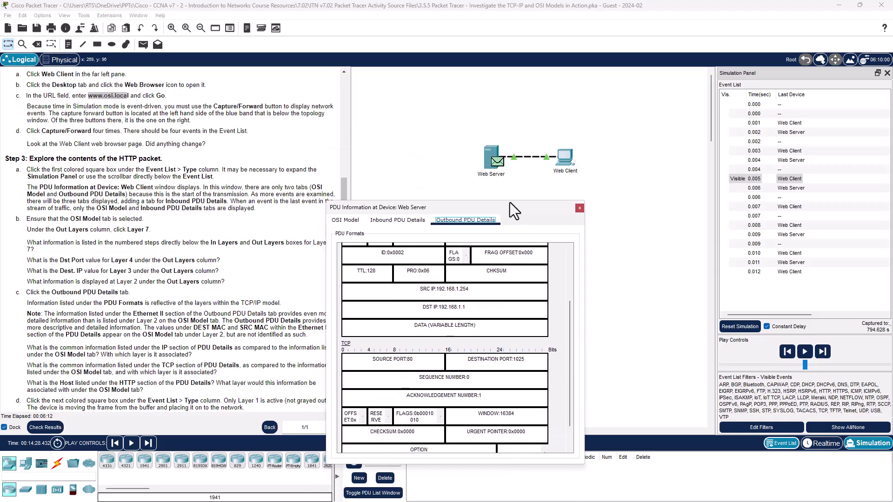
pyautogui.click(580, 208)
# Examine the OSI layers and the inbound and outbound TCP details of the 0.006 s event from the Web Server.
pyautogui.click(797, 189)
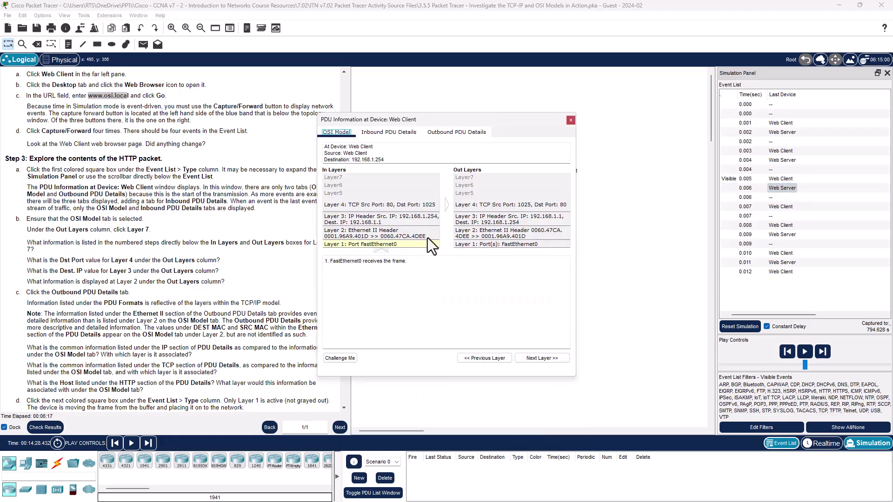
pyautogui.click(396, 134)
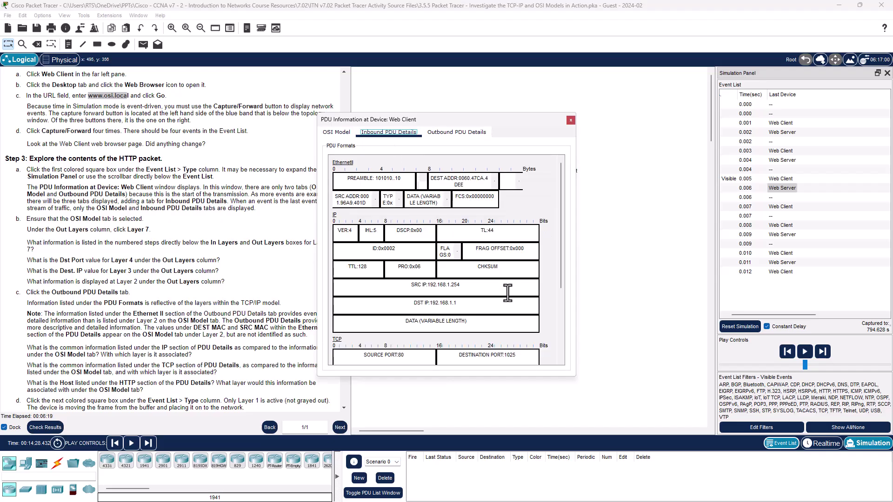
pyautogui.scroll(-3, 503, 266)
pyautogui.scroll(-2, 502, 267)
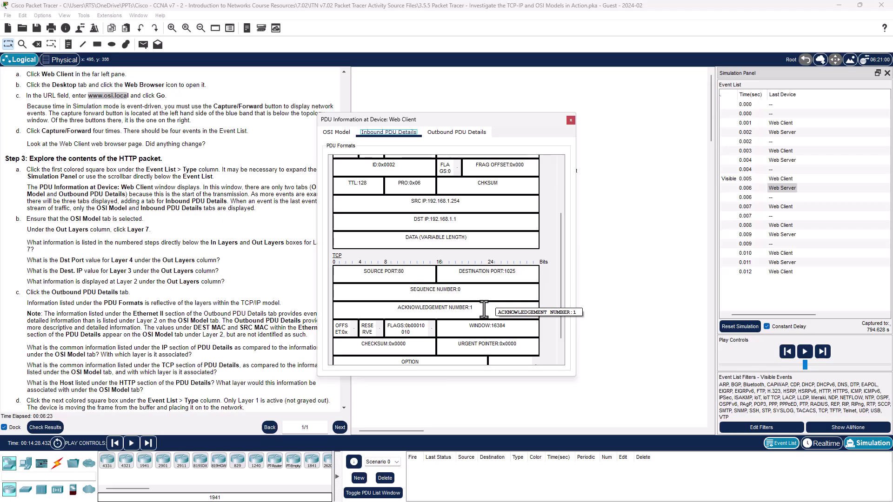
pyautogui.click(462, 132)
pyautogui.scroll(-2, 489, 237)
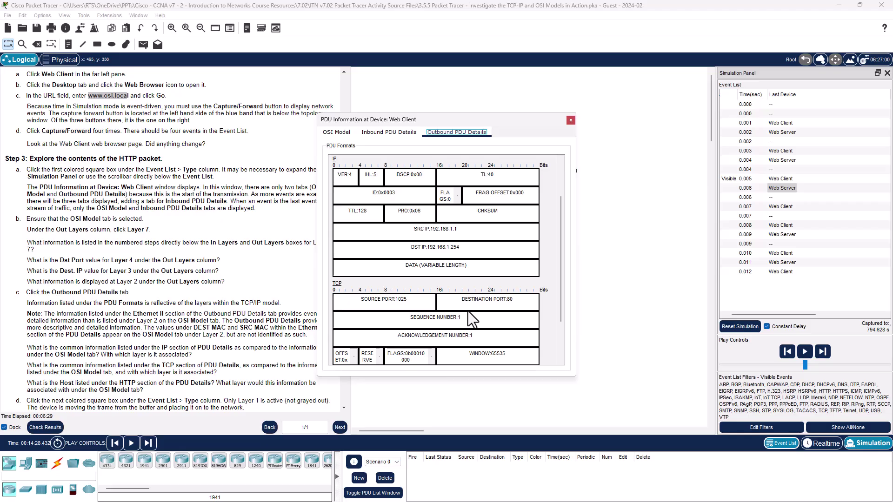
pyautogui.click(570, 120)
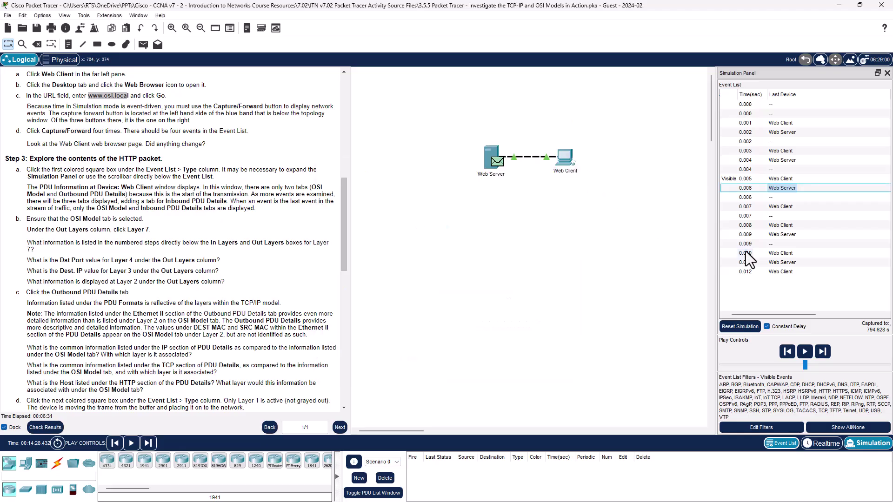
# Examine the OSI layers and inbound PDU details of the 0.007 s TCP event received by the Web Server.
pyautogui.click(774, 209)
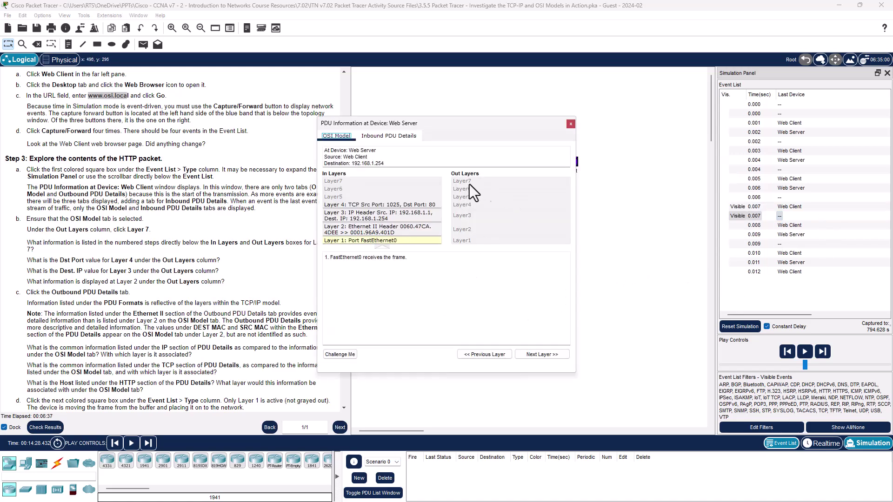
pyautogui.click(375, 135)
pyautogui.scroll(-3, 528, 243)
pyautogui.scroll(-3, 527, 243)
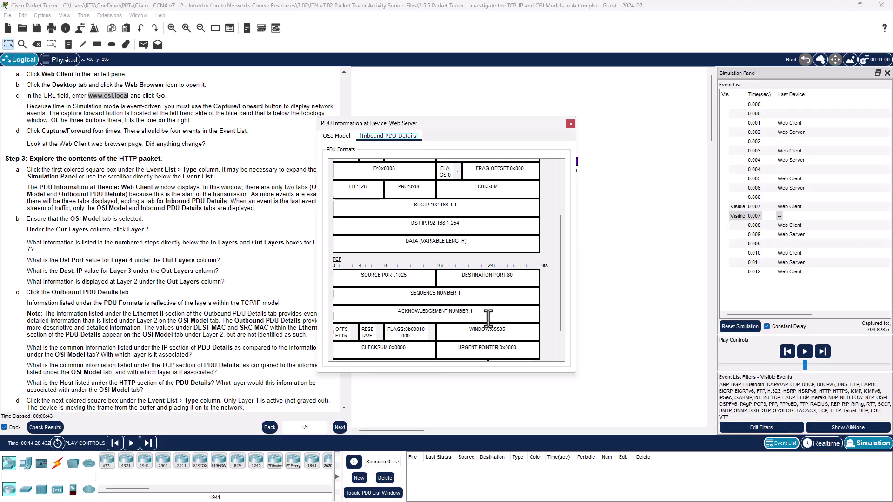
pyautogui.scroll(-2, 499, 298)
pyautogui.scroll(5, 499, 298)
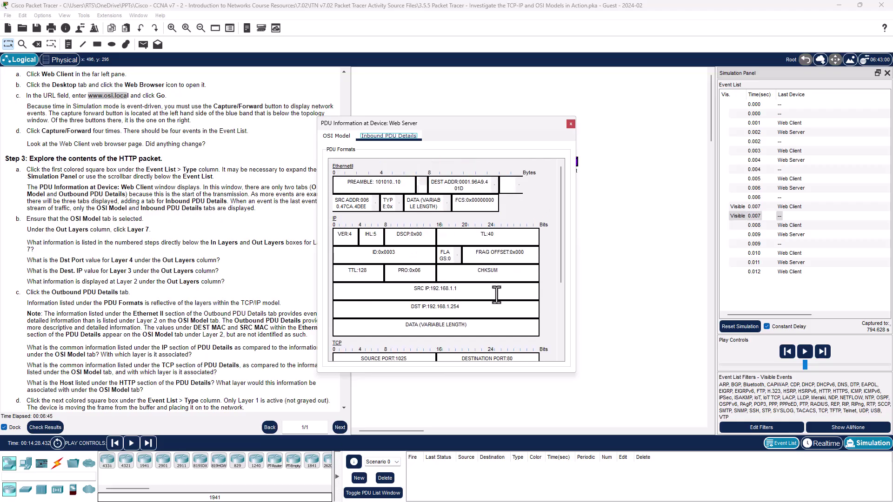
pyautogui.click(571, 123)
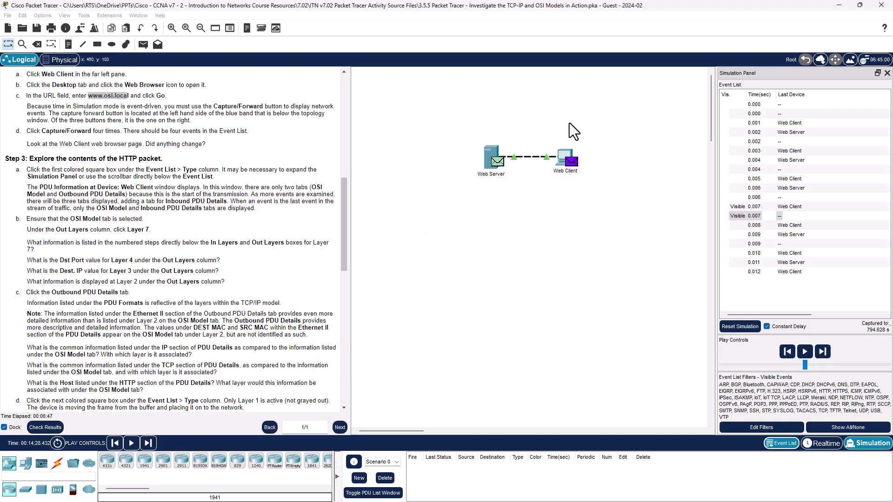
# Examine the OSI layers and inbound PDU details of the 0.008 s event through to its HTTP request data.
pyautogui.click(791, 226)
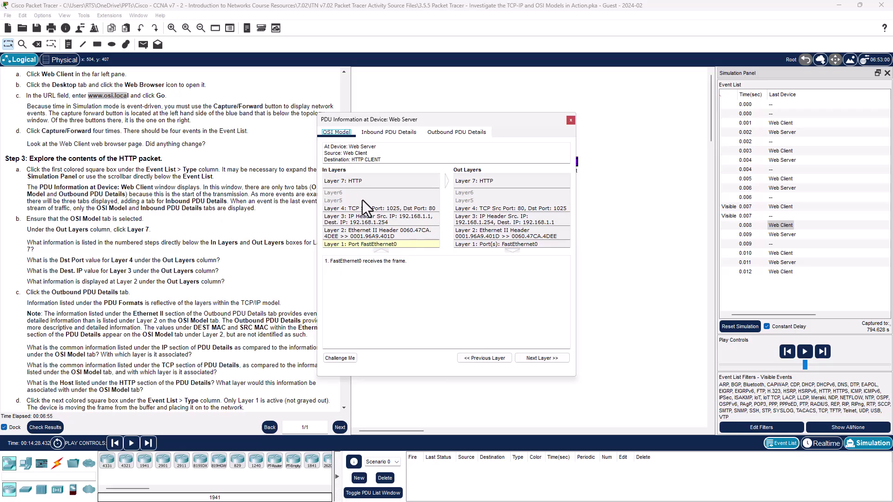
pyautogui.click(384, 131)
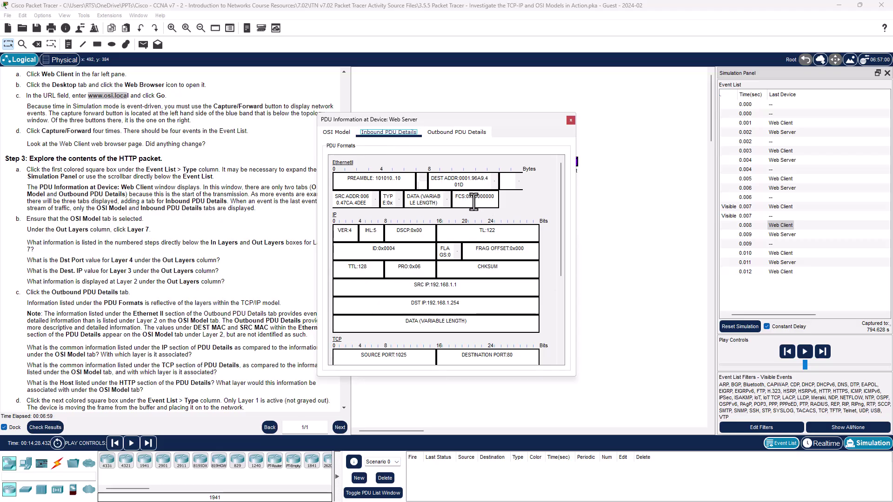
pyautogui.scroll(-4, 472, 198)
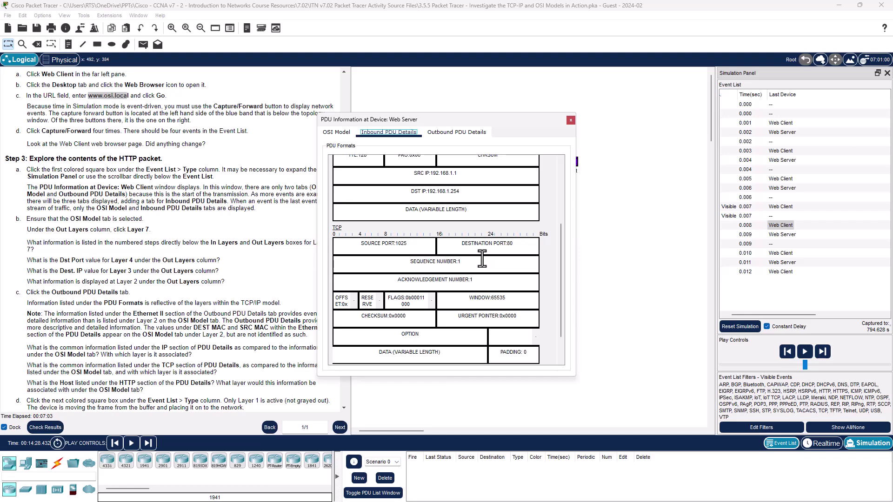
pyautogui.scroll(-2, 498, 279)
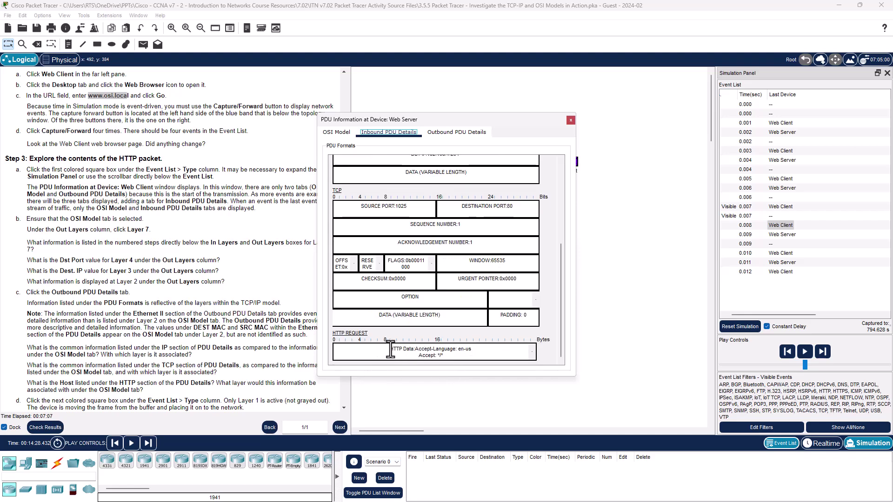
pyautogui.moveTo(389, 348); pyautogui.dragTo(495, 355)
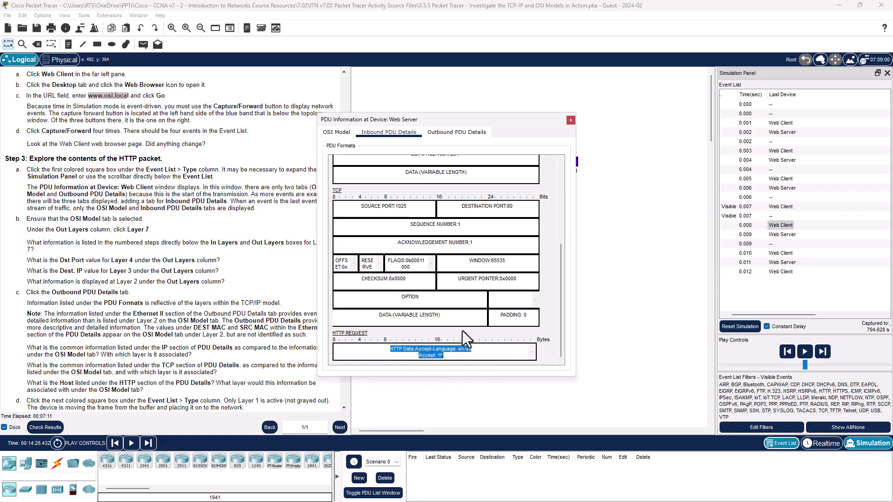
pyautogui.click(573, 121)
# Examine the inbound PDU details of the 0.009 s HTTP event at the Web Client, including the TCP acknowledgement number and HTTP response.
pyautogui.click(788, 236)
pyautogui.click(747, 244)
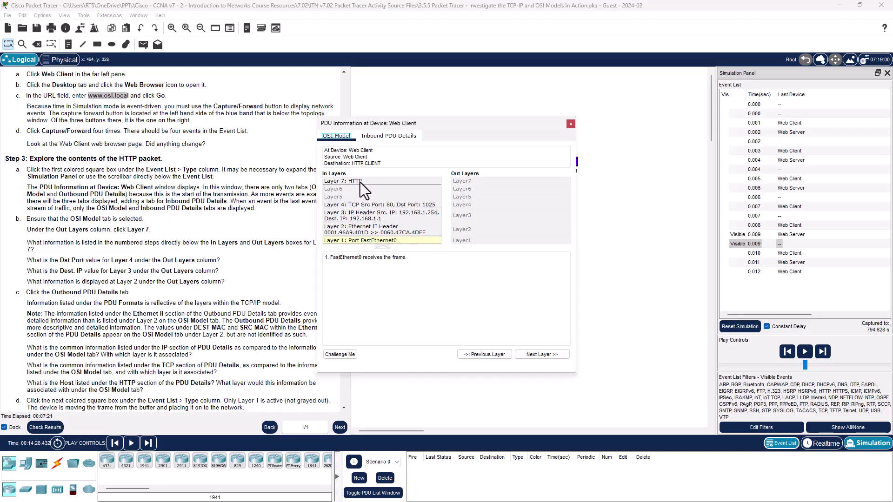
pyautogui.click(398, 135)
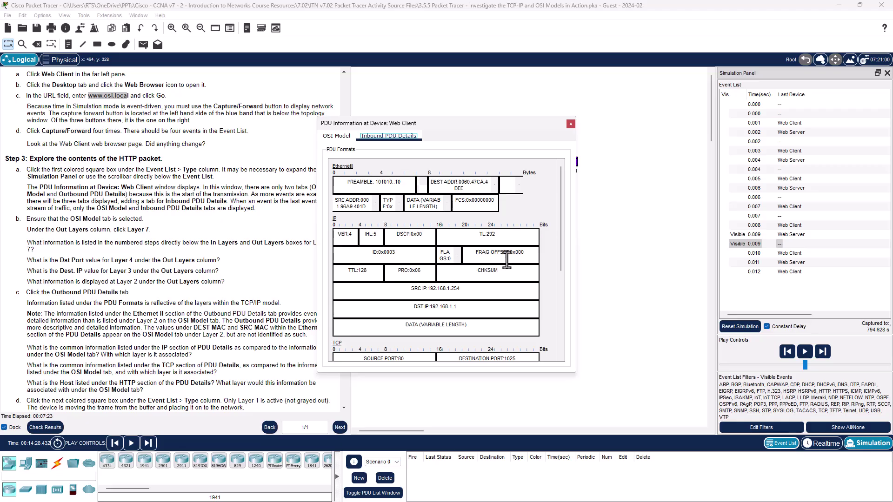
pyautogui.scroll(-5, 505, 261)
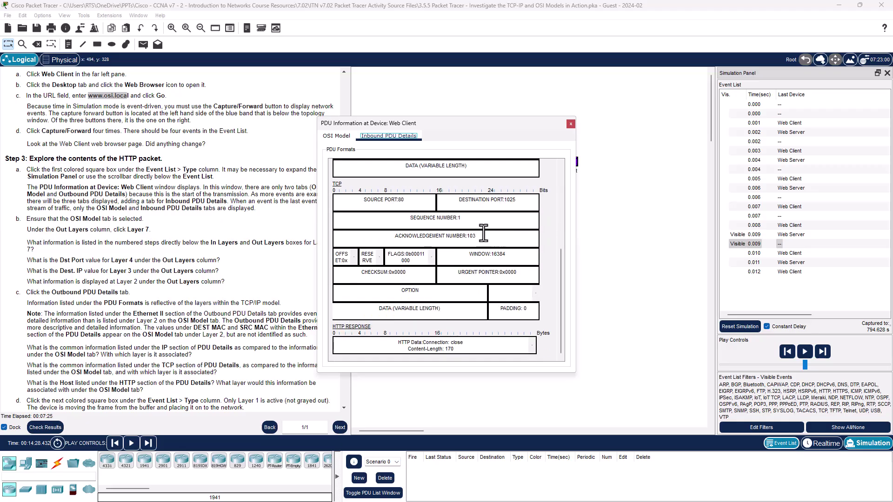
pyautogui.click(473, 236)
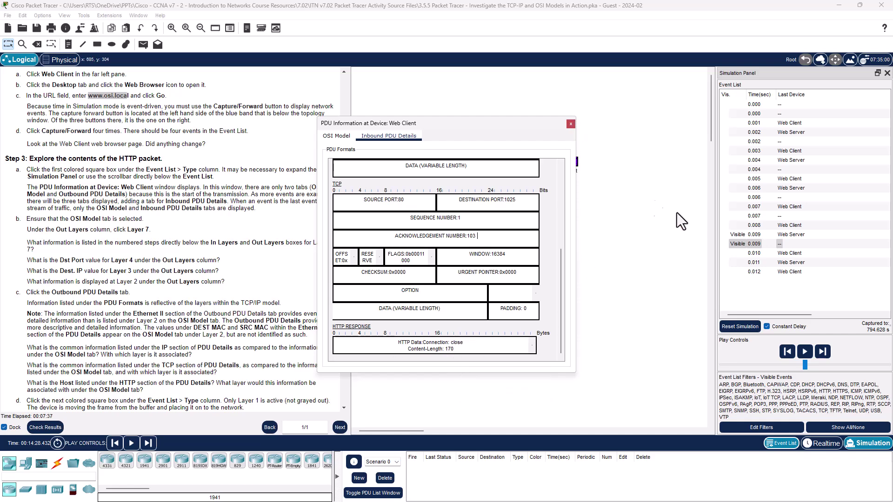
# Examine the OSI layers and inbound PDU details of the 0.010 s event at the Web Server, including its TCP sequence number.
pyautogui.click(783, 255)
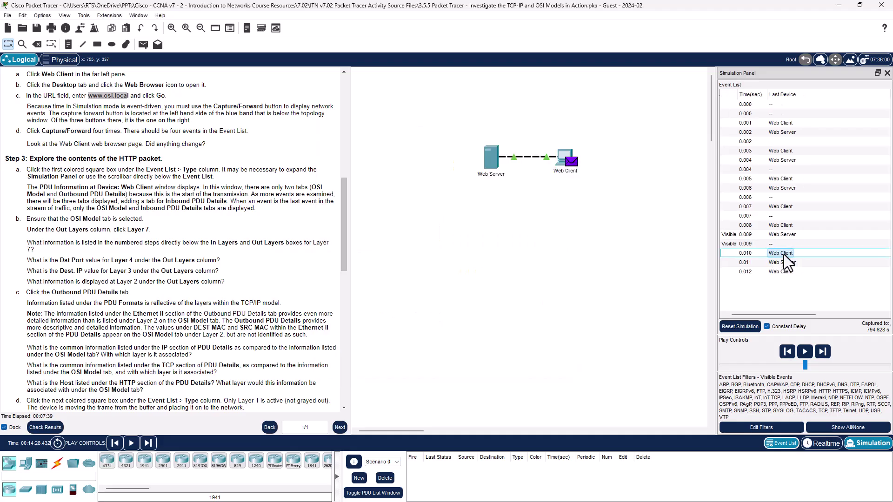
pyautogui.click(783, 255)
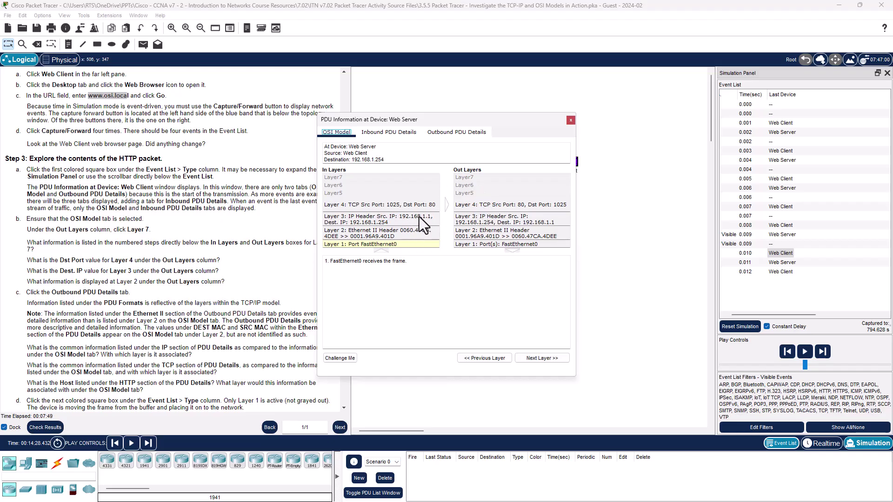
pyautogui.click(382, 132)
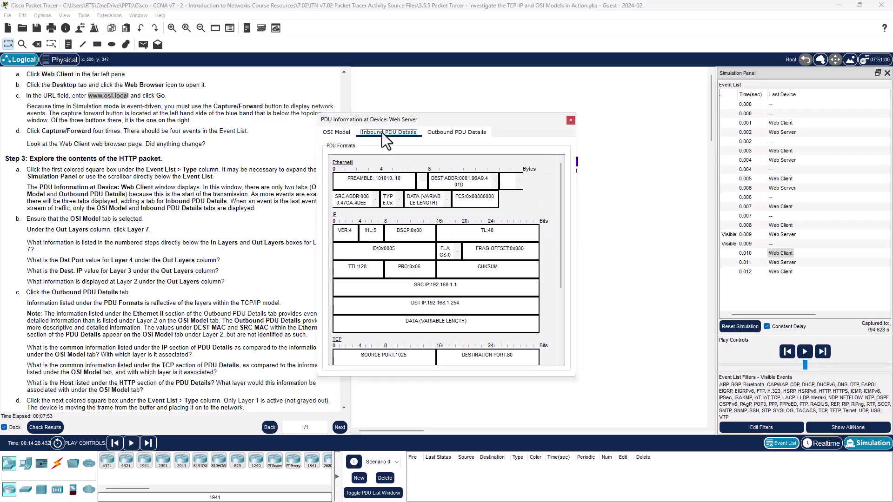
pyautogui.scroll(-3, 518, 244)
pyautogui.scroll(-1, 518, 243)
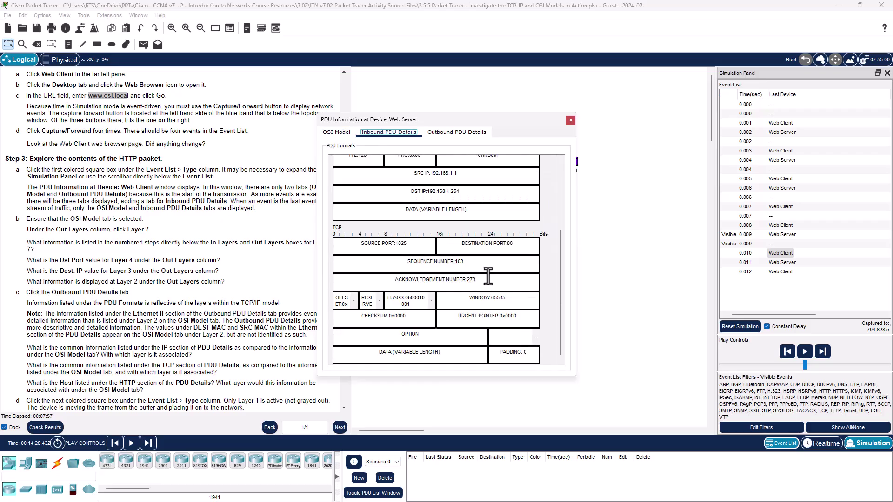
pyautogui.moveTo(466, 261); pyautogui.dragTo(454, 261)
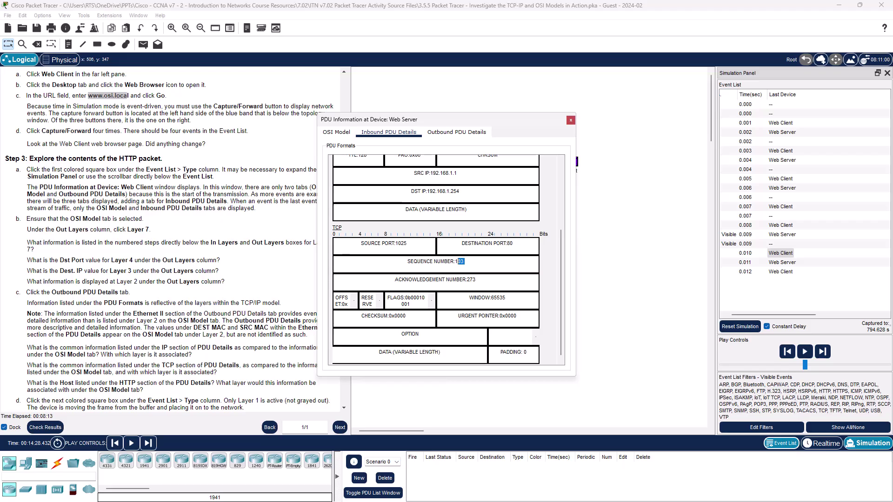
pyautogui.scroll(-1, 474, 263)
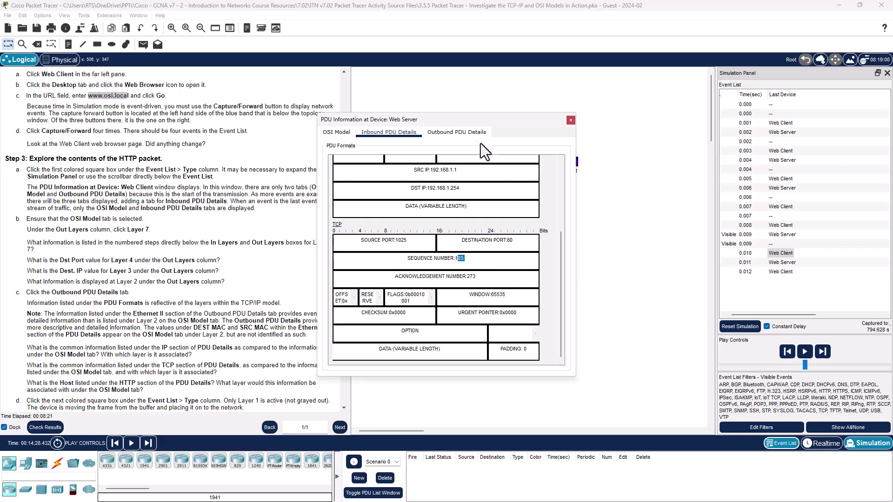
# Examine the outbound PDU details of the 0.010 s event, highlighting its TCP acknowledgement number.
pyautogui.click(464, 133)
pyautogui.scroll(-4, 518, 268)
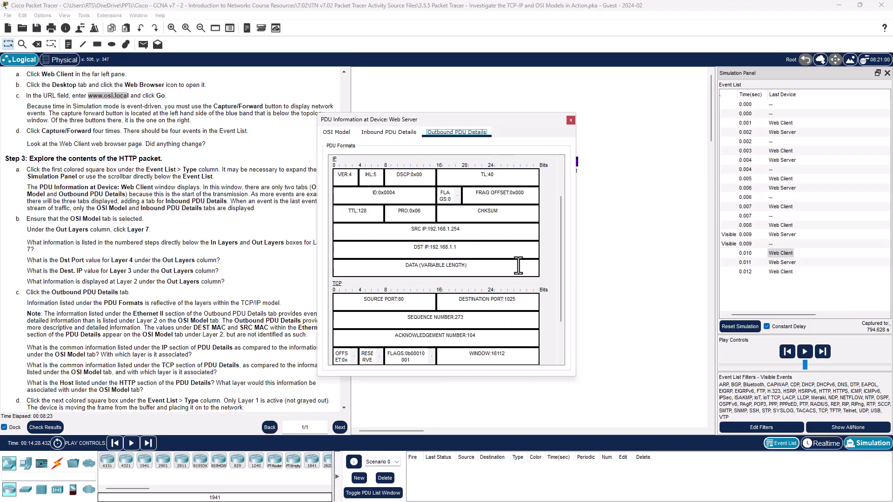
pyautogui.doubleClick(475, 281)
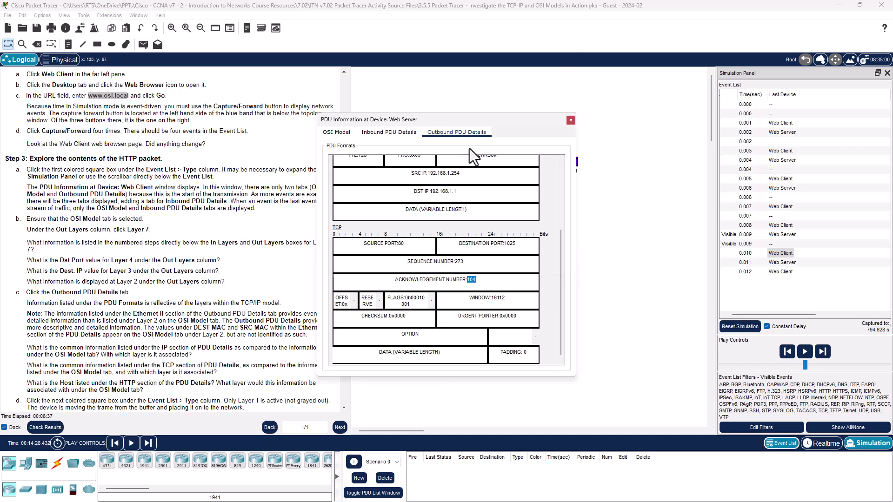
# Examine the OSI layers and inbound TCP details of the 0.011 s event at the Web Client, and close the PDU information.
pyautogui.click(783, 263)
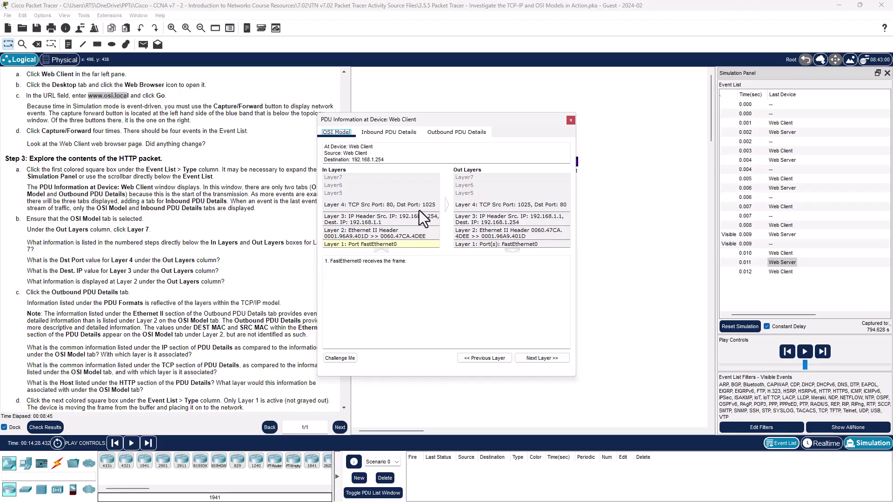
pyautogui.click(381, 131)
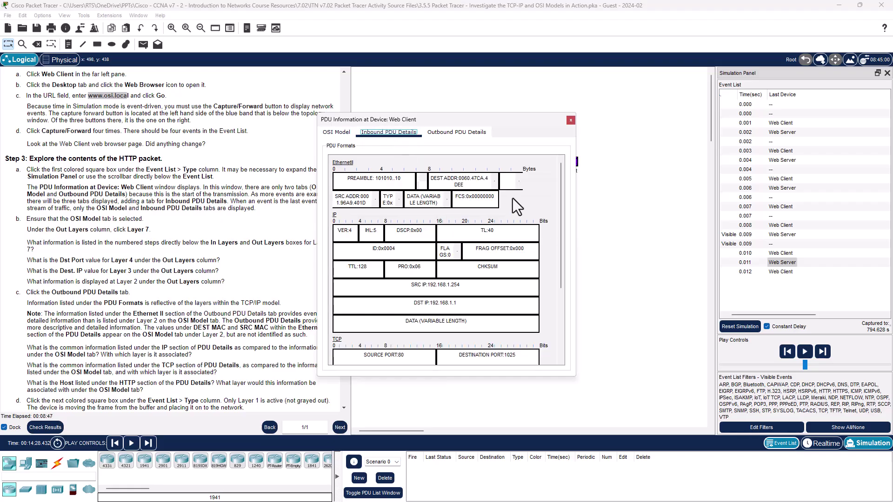
pyautogui.scroll(-5, 513, 198)
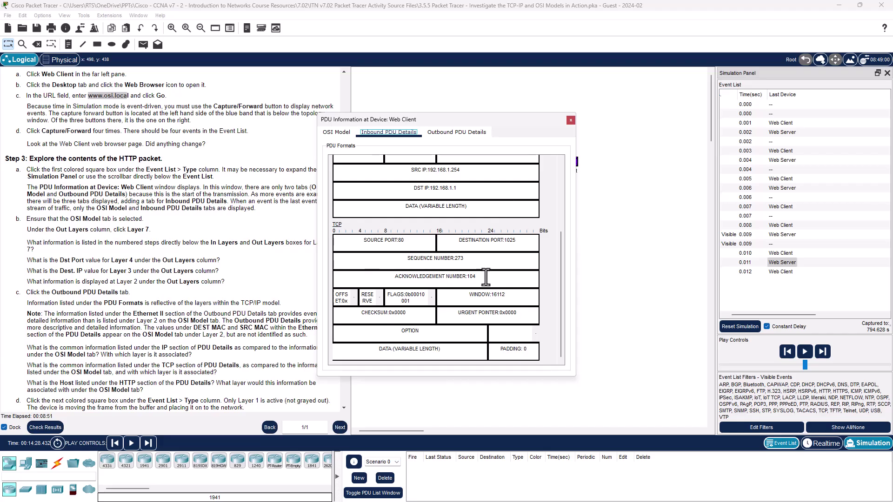
pyautogui.click(571, 120)
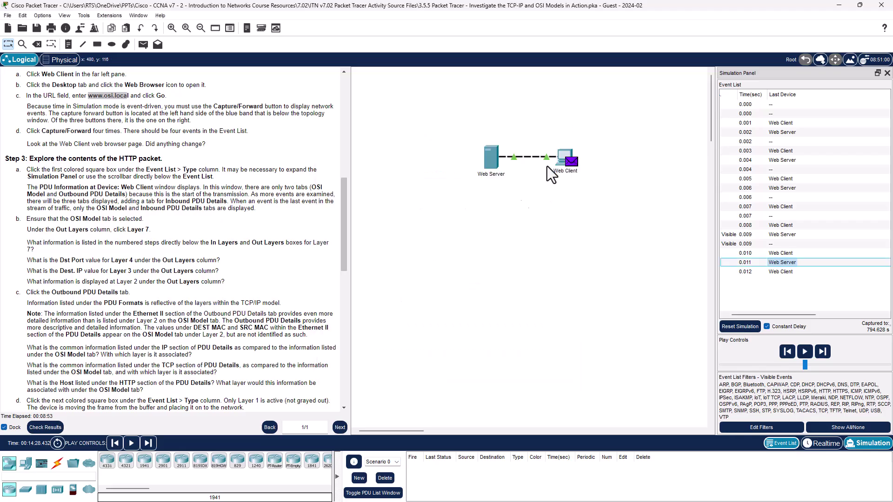
# Read on through the Part 1 instructions and rewind the simulation to the first events at 0.000 s.
pyautogui.moveTo(345, 213); pyautogui.dragTo(350, 261)
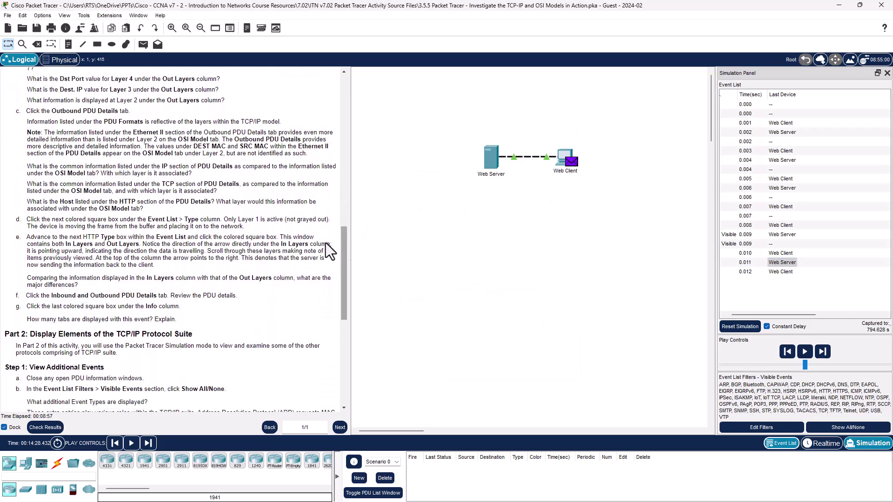
pyautogui.click(787, 354)
pyautogui.click(787, 354)
pyautogui.click(787, 354)
pyautogui.click(787, 353)
pyautogui.click(787, 353)
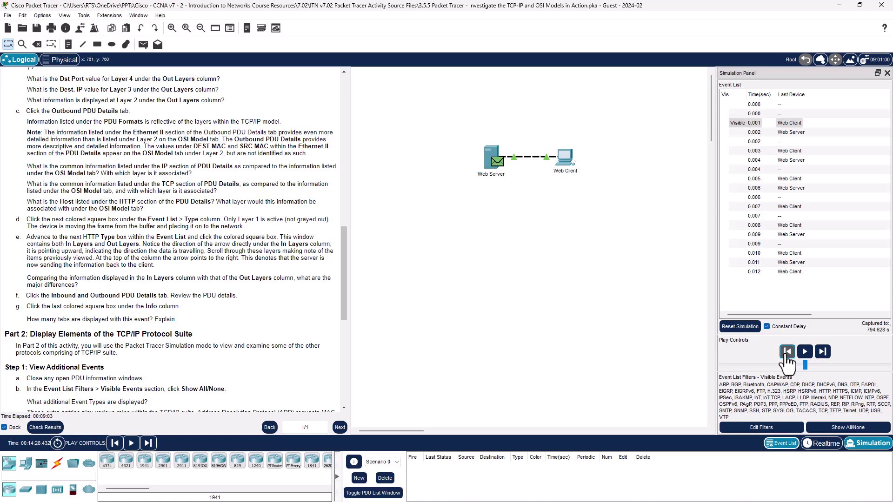
pyautogui.click(788, 352)
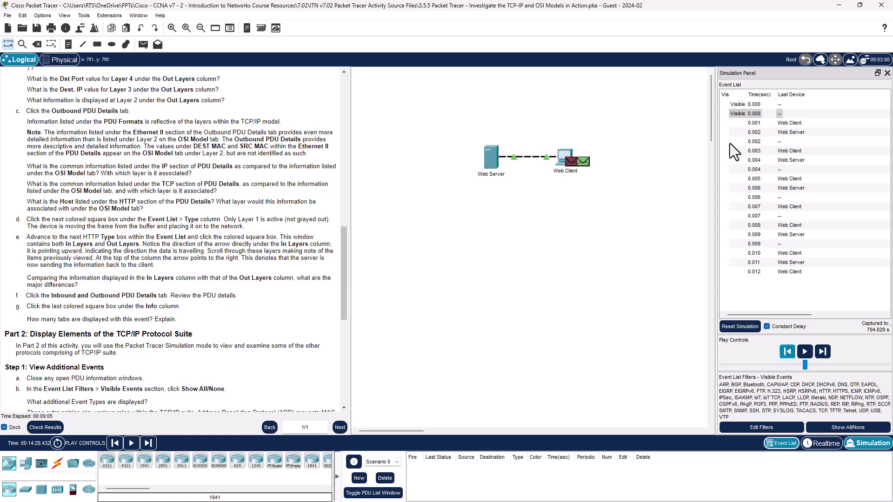
# Step the simulation forward event by event from 0.000 s to the last event at 0.012 s, watching the PDUs travel between client and server.
pyautogui.click(823, 352)
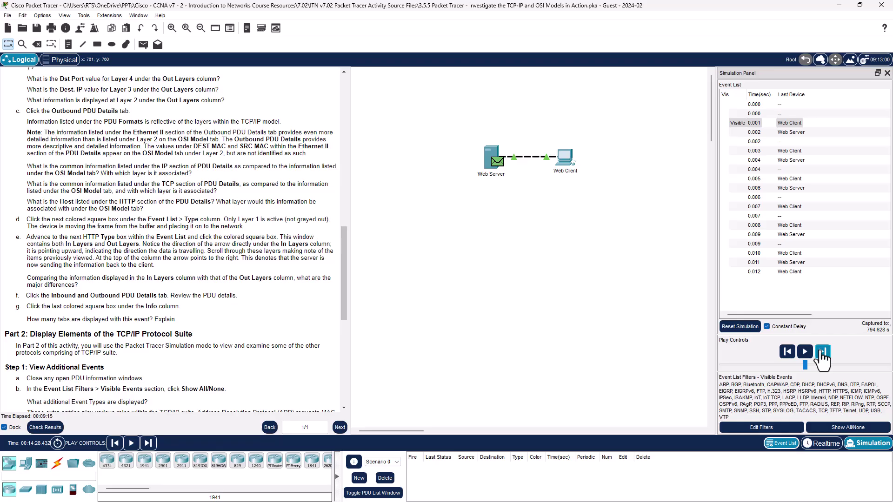
pyautogui.click(822, 352)
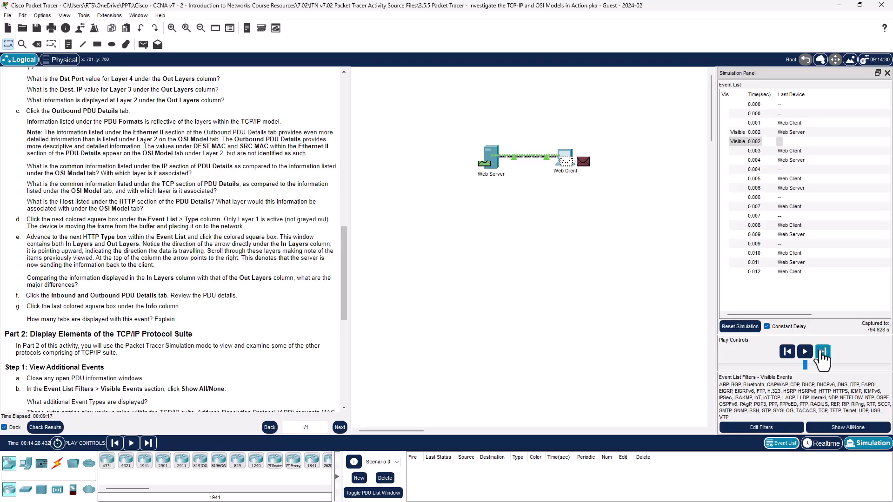
pyautogui.click(821, 353)
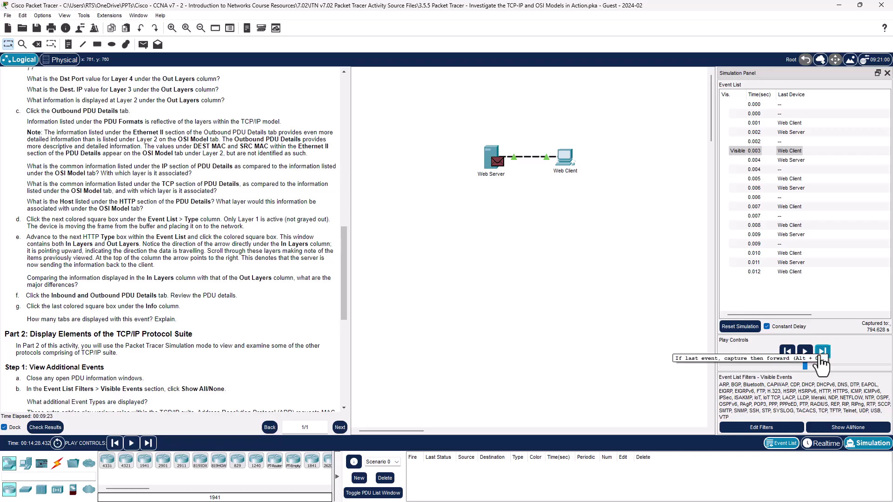
pyautogui.click(822, 352)
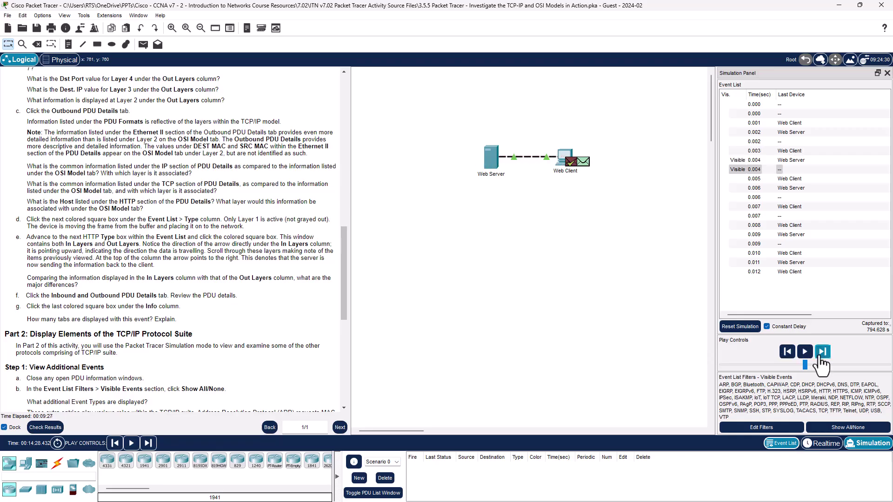
pyautogui.click(821, 357)
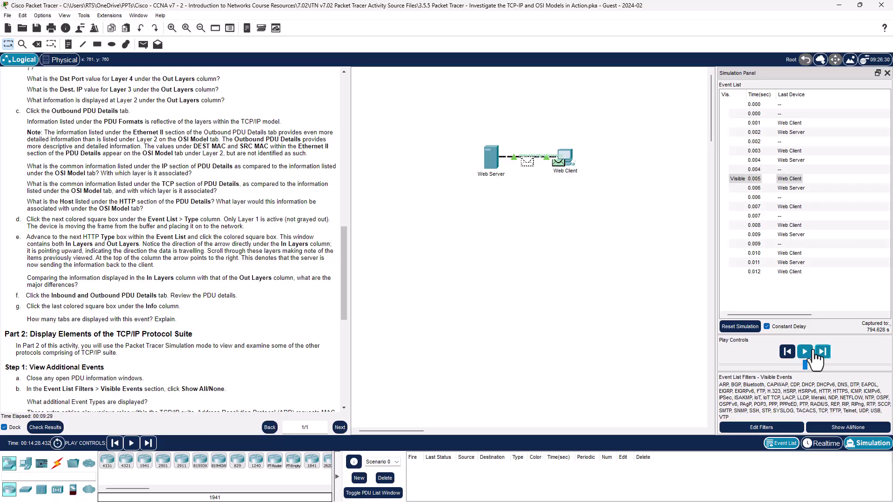
pyautogui.moveTo(496, 162)
pyautogui.click(822, 352)
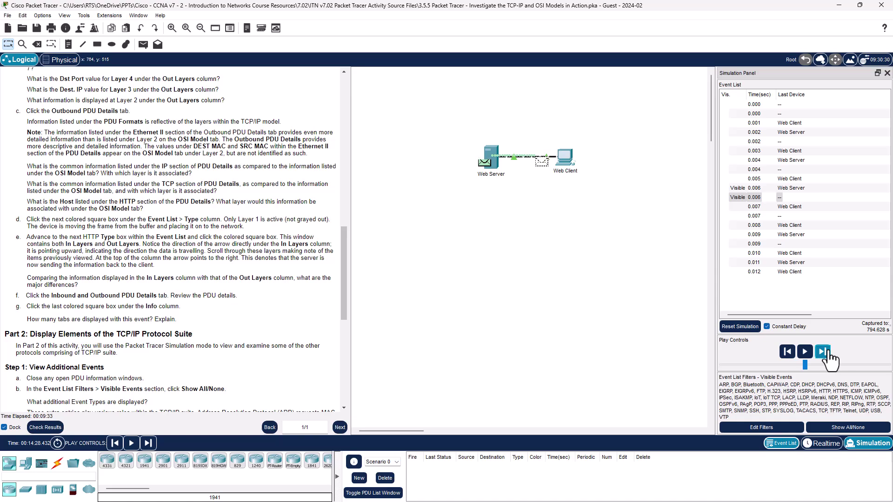
pyautogui.click(823, 352)
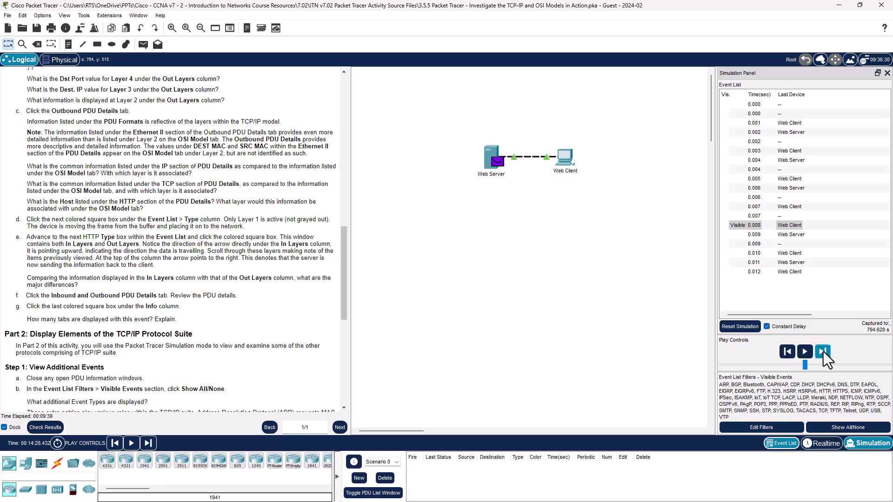
pyautogui.click(823, 352)
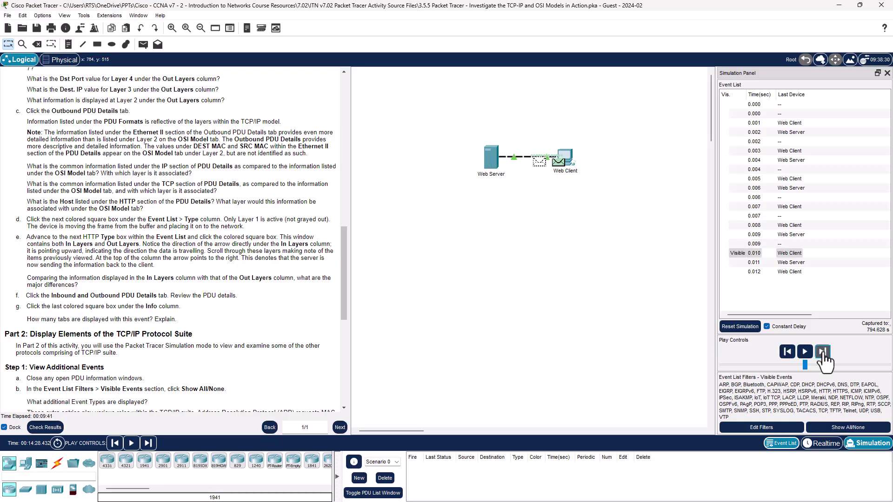
pyautogui.click(823, 352)
pyautogui.click(823, 352)
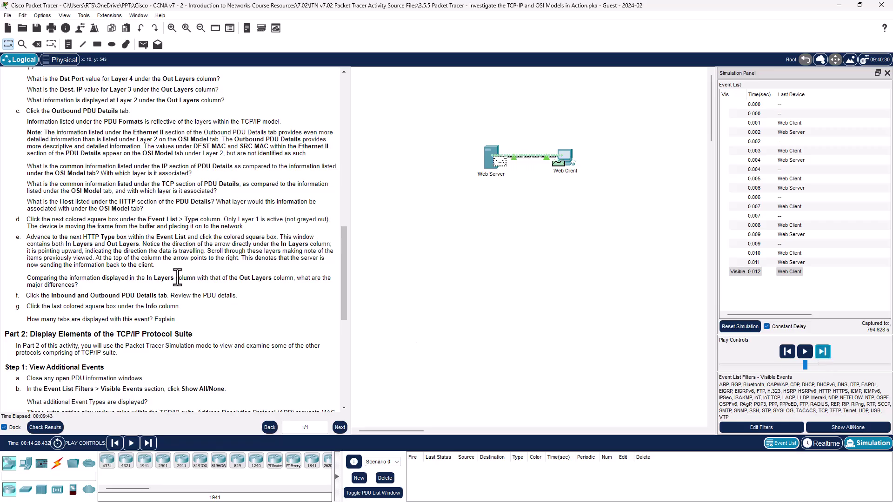
# Apply Show All/None to the event filters as Part 2 instructs, and highlight the question about the DNS QUERY NAME field.
pyautogui.scroll(-5, 194, 267)
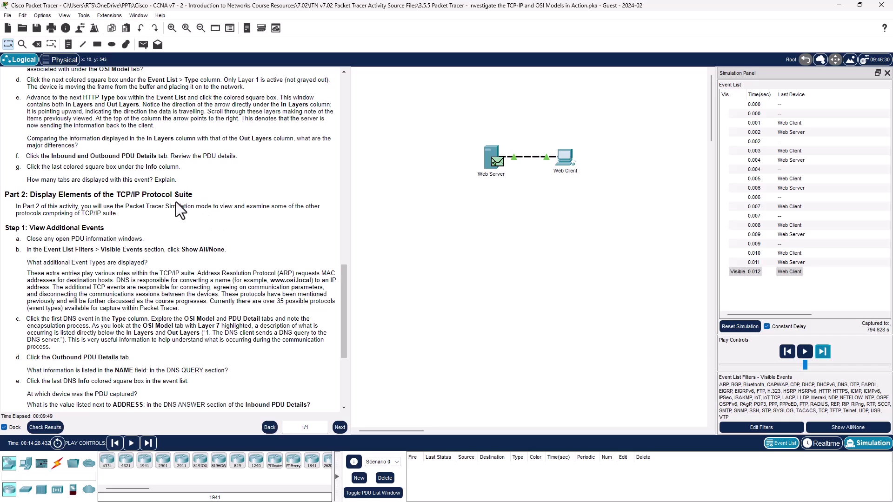
pyautogui.click(855, 433)
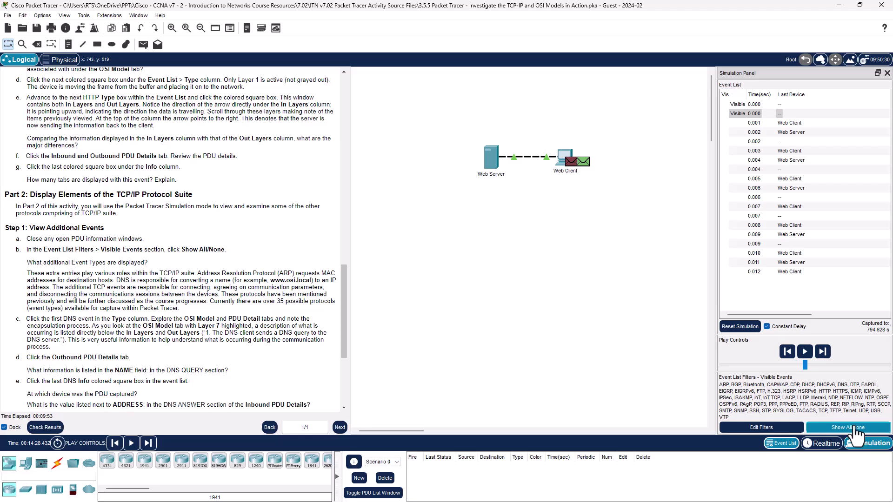
pyautogui.scroll(-2, 155, 230)
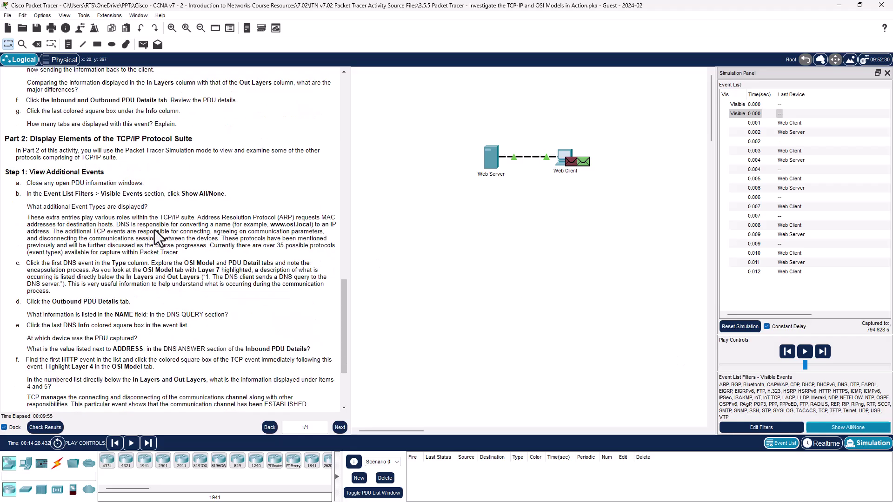
pyautogui.moveTo(16, 308); pyautogui.dragTo(241, 313)
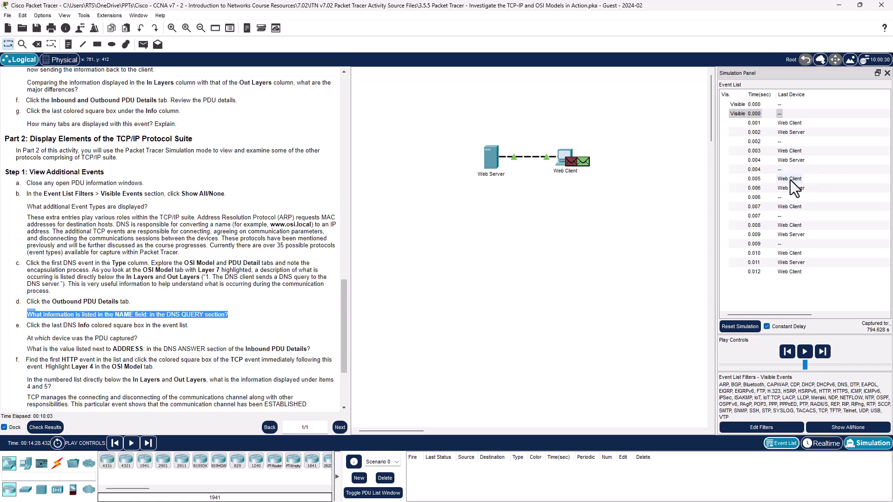
# Examine the inbound PDU details of the 0.004 s DNS event from the Web Server, highlighting the NAME field of the DNS Query.
pyautogui.click(794, 159)
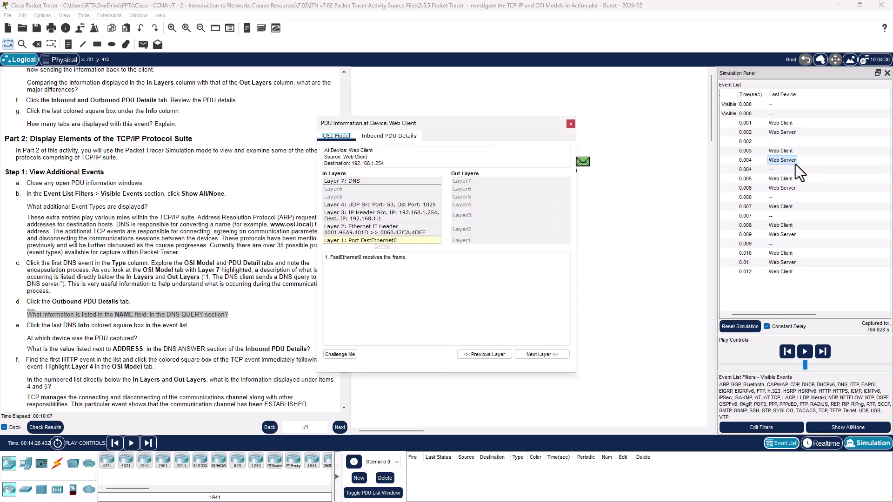
pyautogui.click(371, 134)
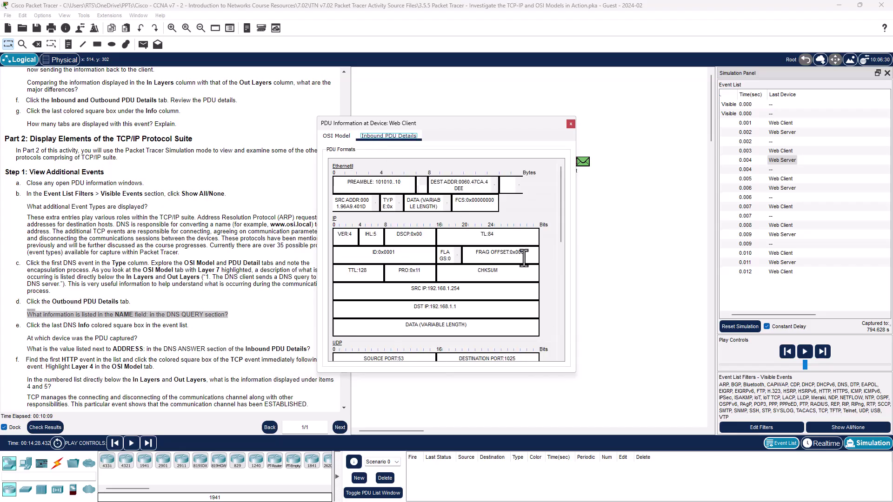
pyautogui.scroll(-2, 523, 258)
pyautogui.scroll(-3, 524, 258)
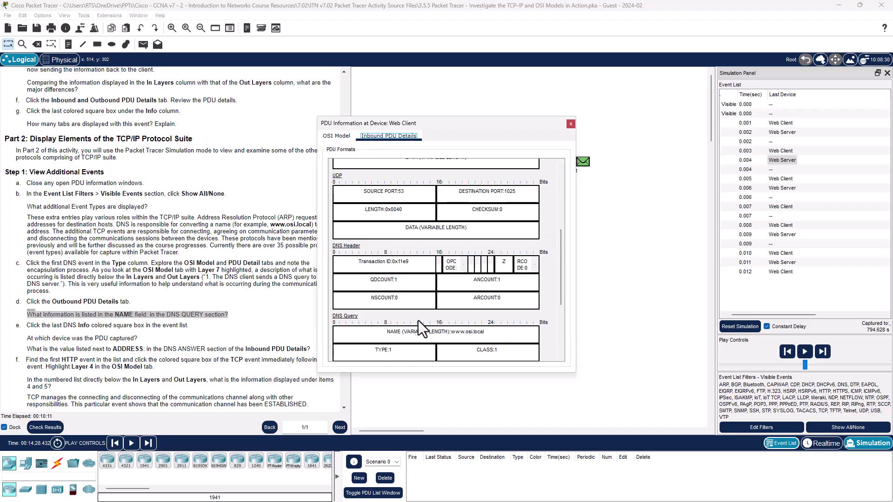
pyautogui.scroll(-2, 435, 252)
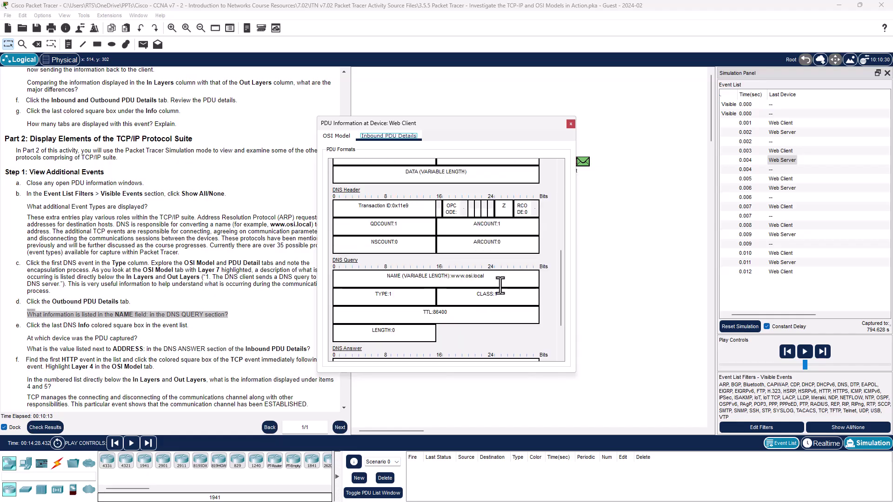
pyautogui.moveTo(488, 276); pyautogui.dragTo(376, 274)
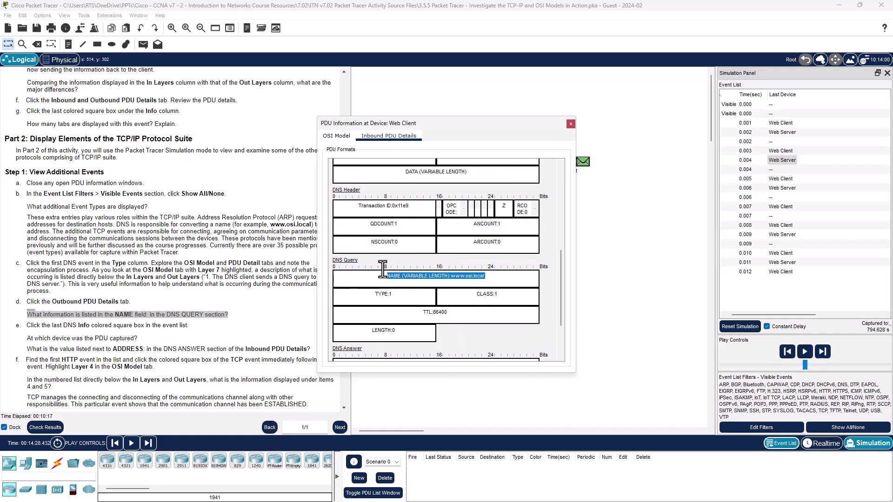
# Examine the DNS Answer section of the same inbound PDU for its IP address, and close the PDU information.
pyautogui.click(229, 338)
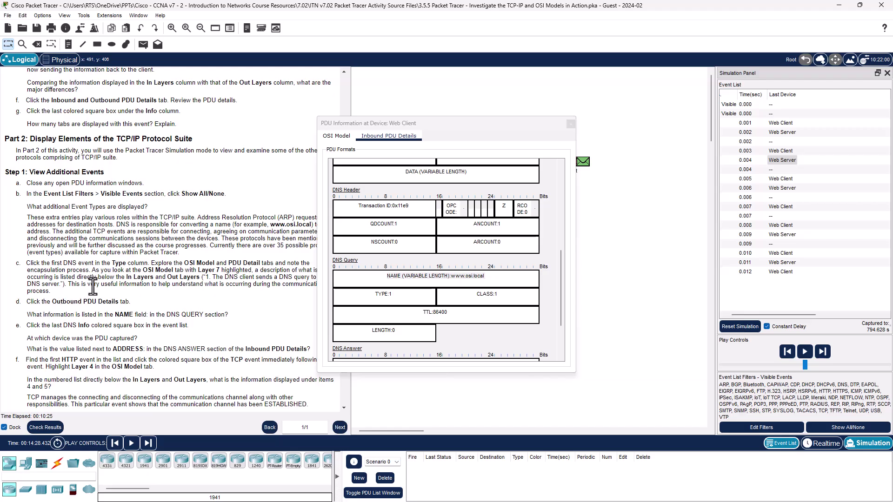
pyautogui.scroll(-3, 543, 236)
pyautogui.scroll(-1, 542, 236)
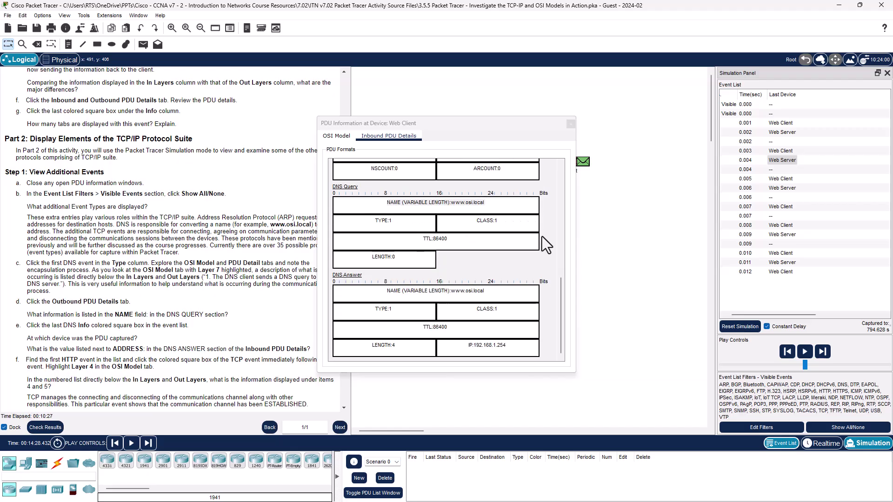
pyautogui.click(571, 124)
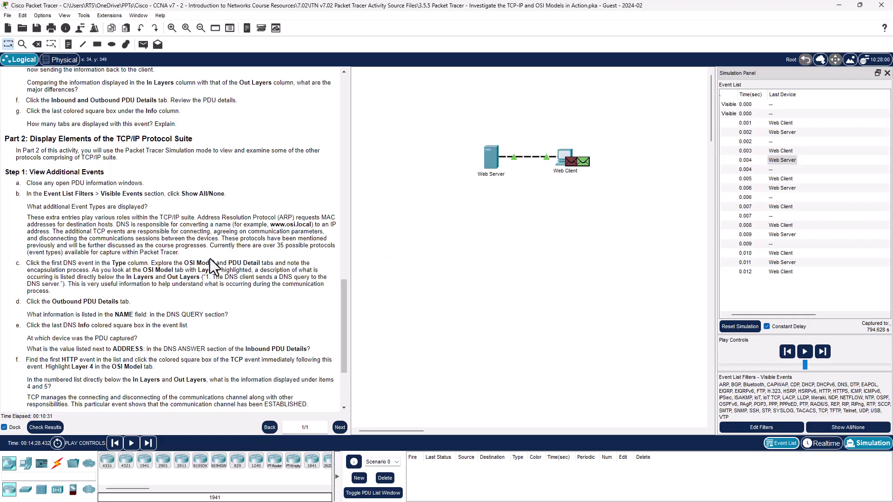
# Read the Challenge Questions and examine the Layer 4 UDP ports of the 0.004 s DNS event, closing its PDU information.
pyautogui.scroll(-5, 211, 259)
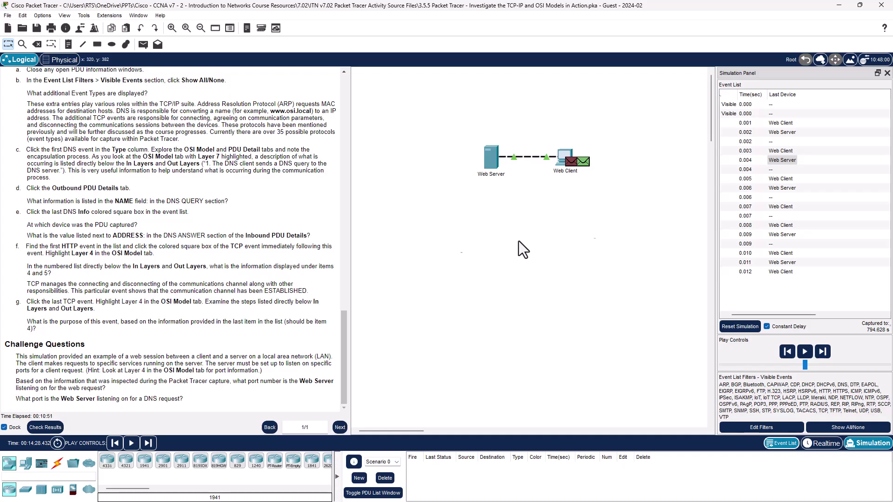
pyautogui.click(782, 160)
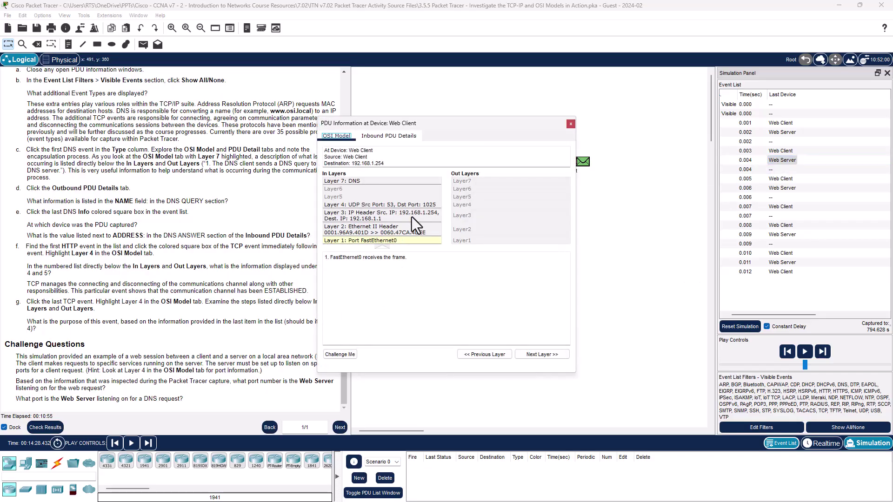
pyautogui.click(417, 208)
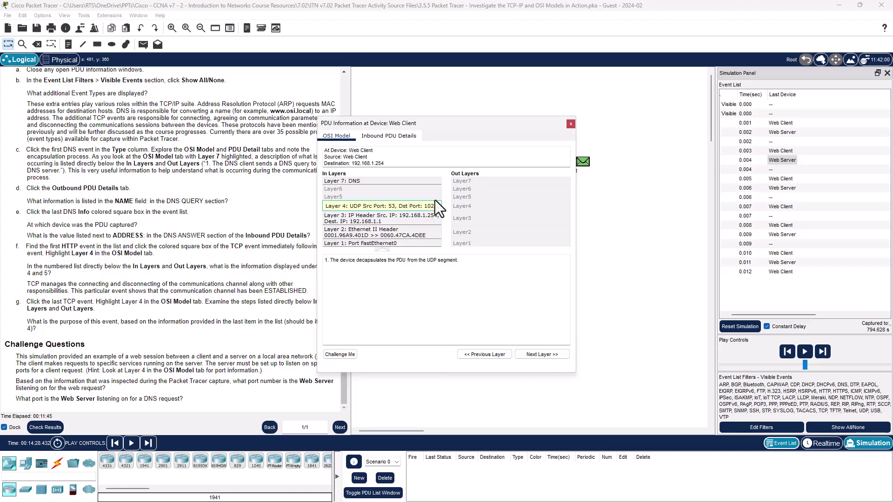
pyautogui.click(571, 124)
pyautogui.scroll(3, 194, 356)
pyautogui.scroll(-3, 195, 362)
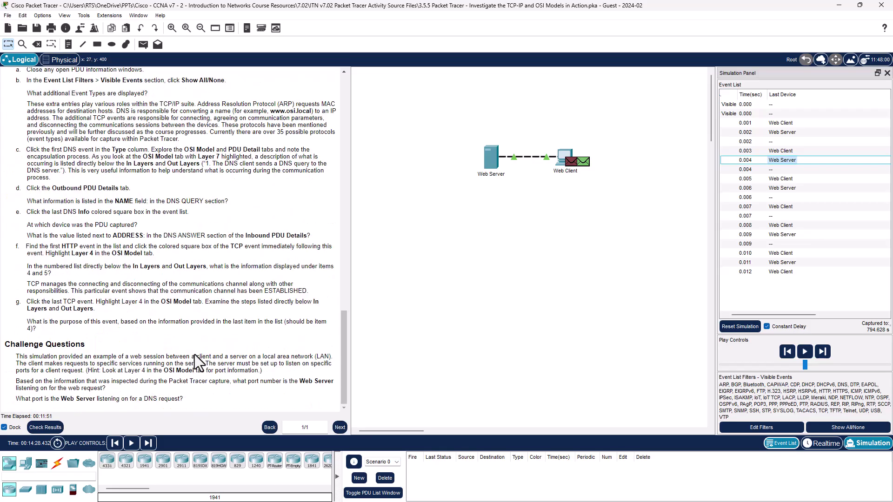